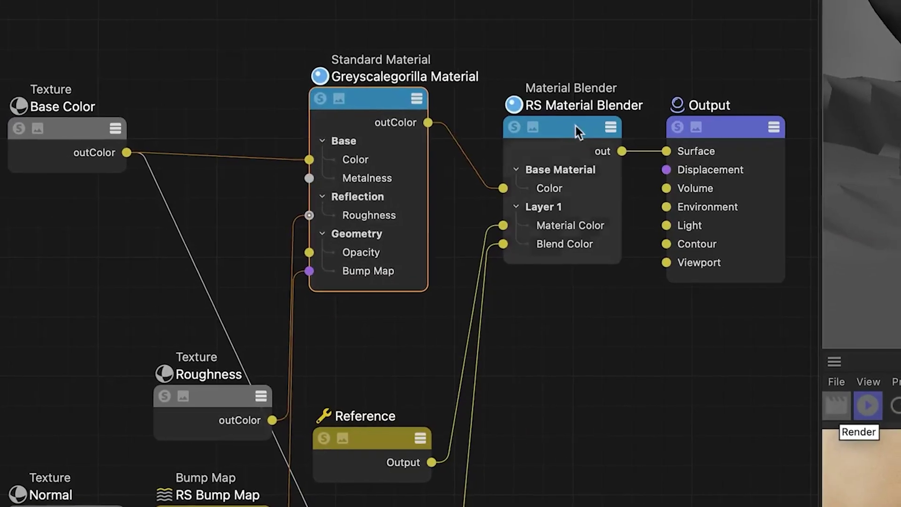
# Step: Orbit the perspective view out to frame the entire pottery set for the IPR render
pyautogui.click(568, 122)
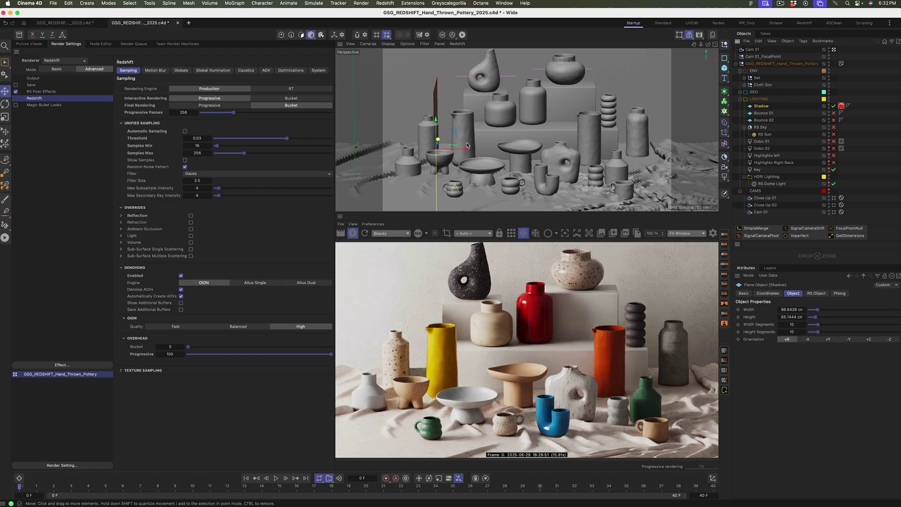
pyautogui.keyDown('alt'); pyautogui.moveTo(467, 145); pyautogui.dragTo(497, 156); pyautogui.keyUp('alt')
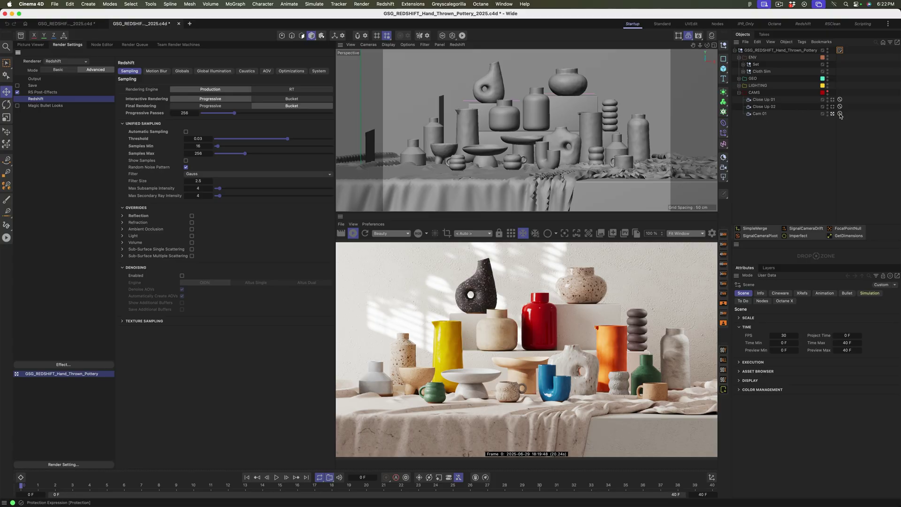
# Step: Move Cam 01 out of CAMS to the top level and delete its Protection tag
pyautogui.click(841, 114)
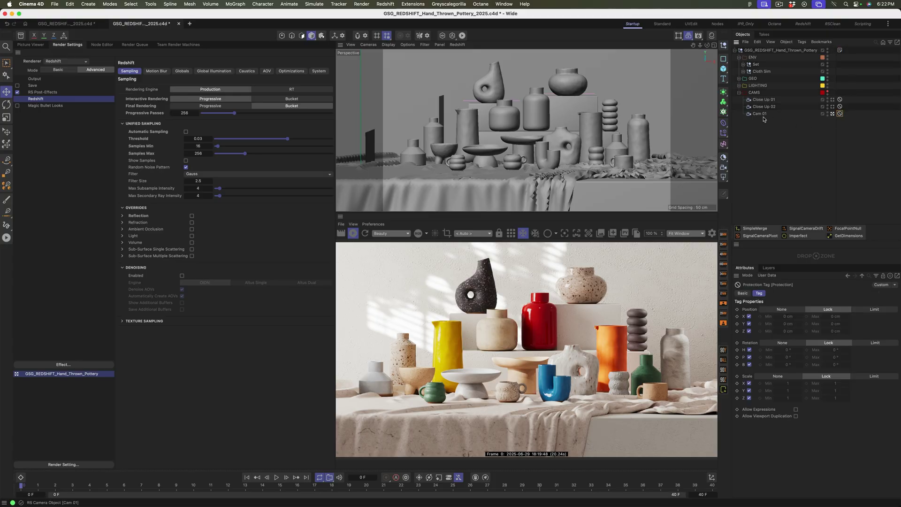
pyautogui.moveTo(762, 114); pyautogui.dragTo(751, 50)
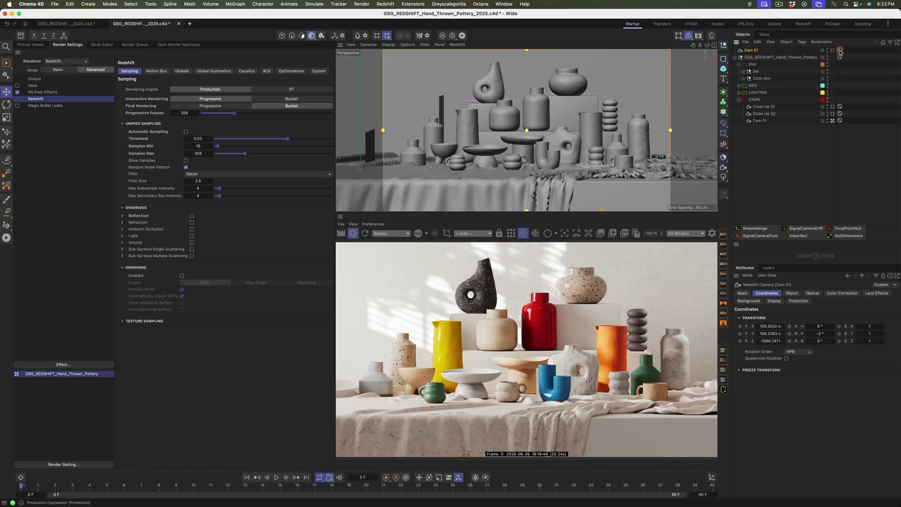
pyautogui.press('Delete')
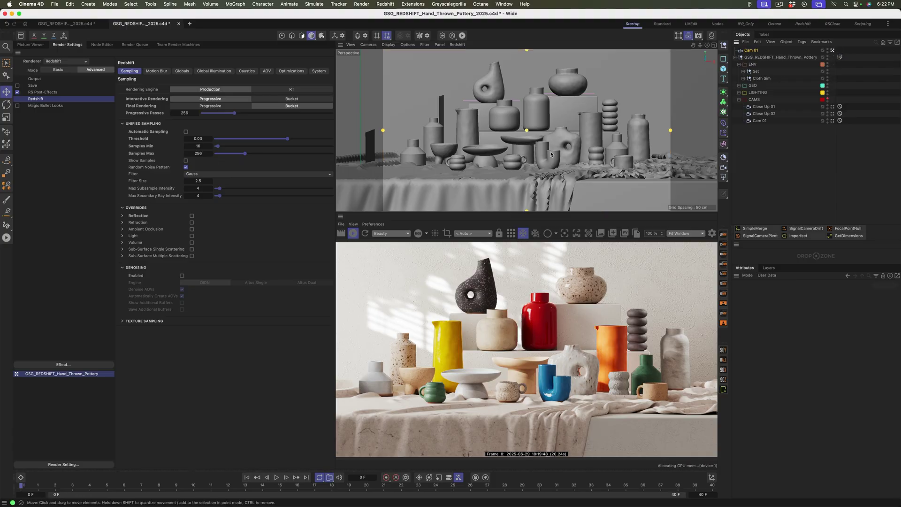
pyautogui.scroll(10, 458, 167)
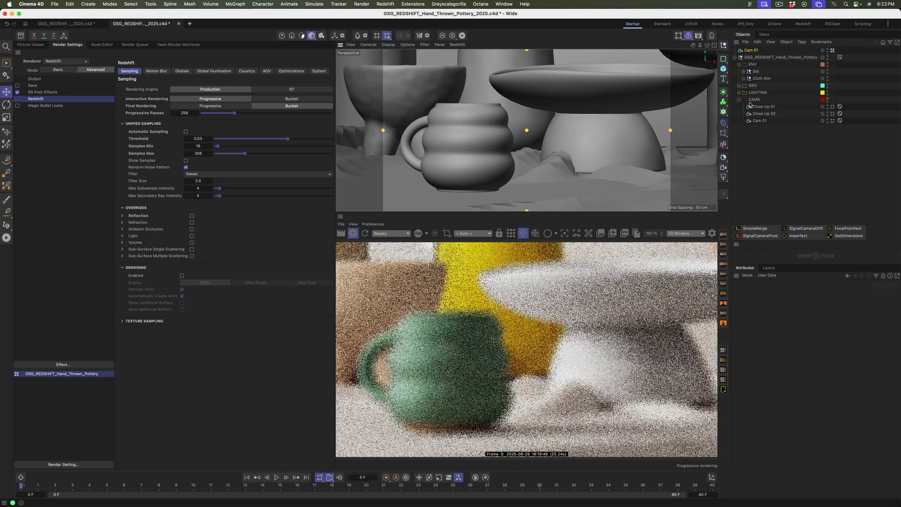
pyautogui.scroll(8, 478, 175)
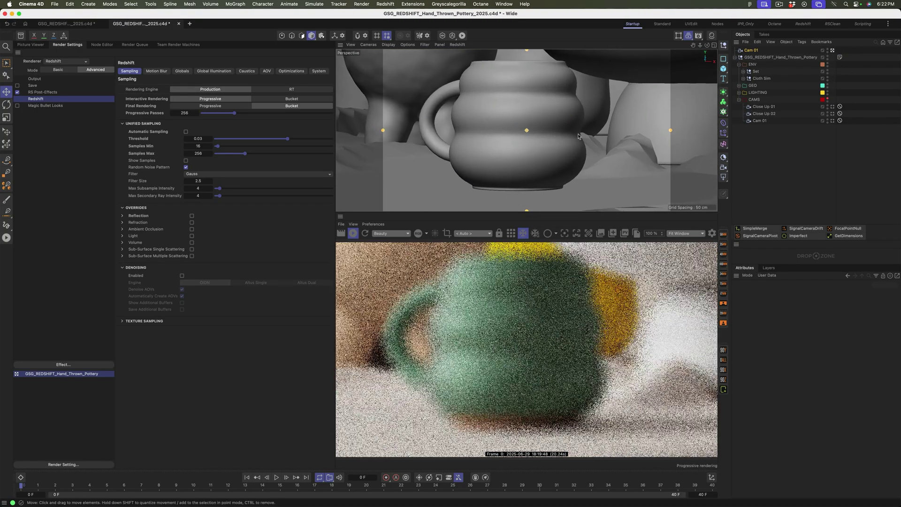
# Step: Add a focal point null to Cam 01, place it on the mug, and reframe the close-up
pyautogui.click(751, 50)
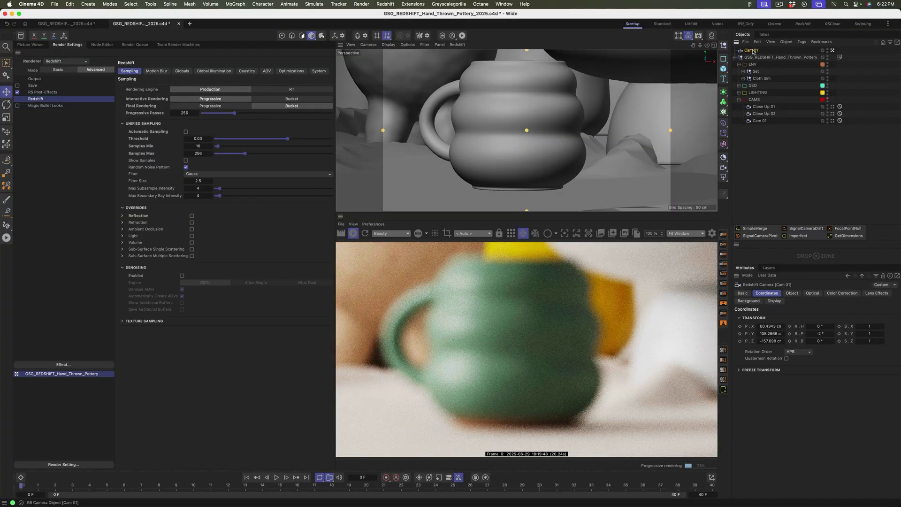
pyautogui.click(850, 230)
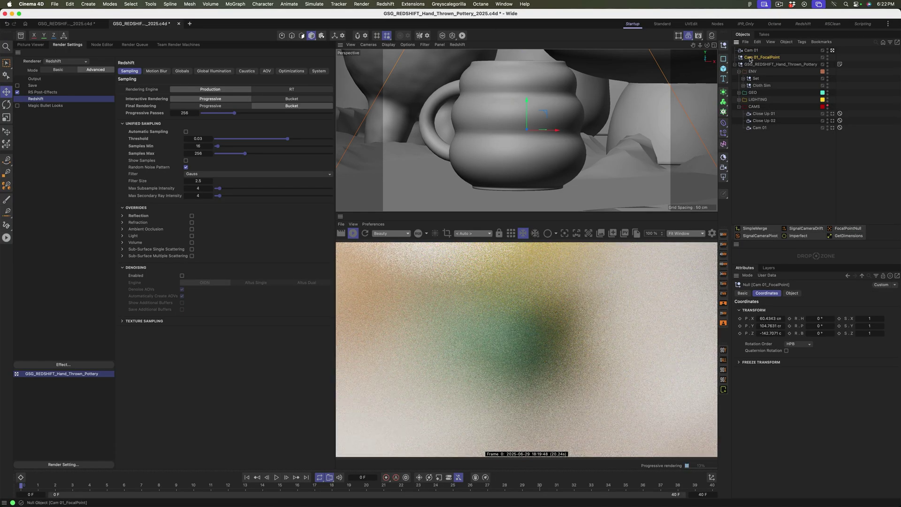
pyautogui.click(6, 132)
pyautogui.click(521, 112)
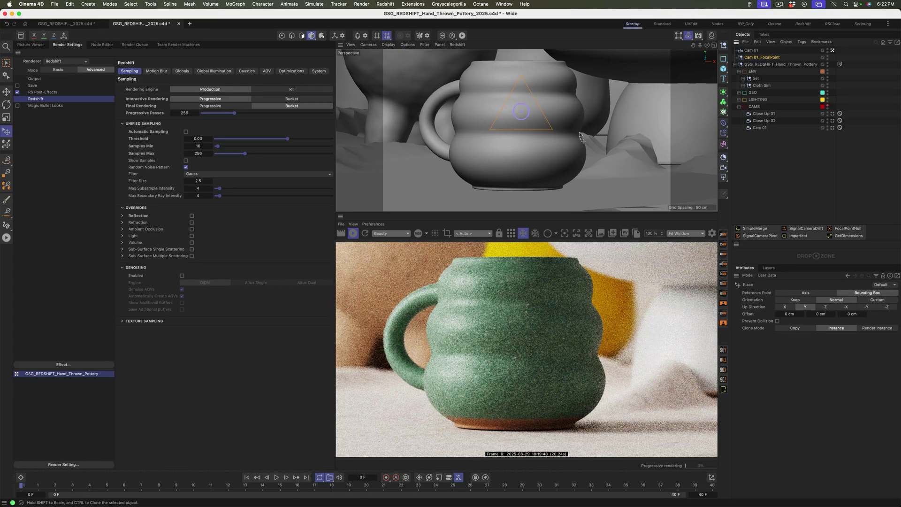
pyautogui.moveTo(539, 132); pyautogui.dragTo(544, 159)
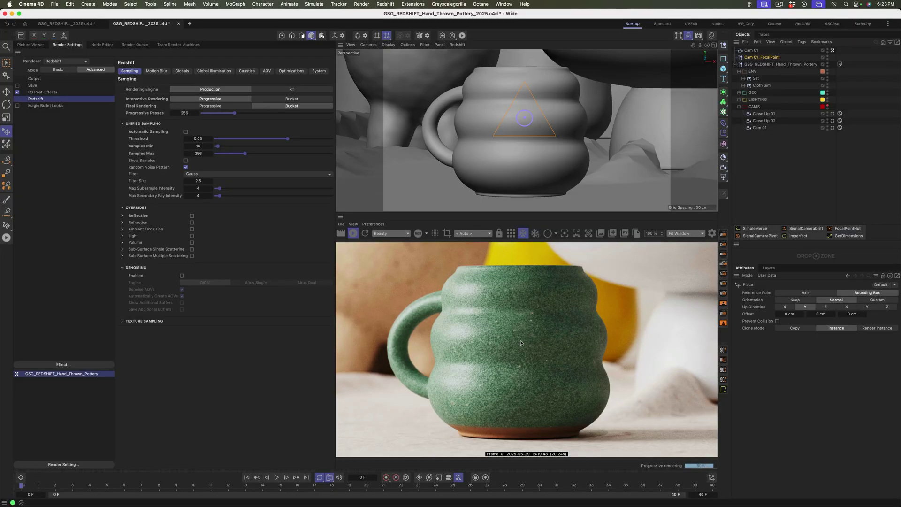
pyautogui.scroll(-10, 514, 172)
pyautogui.keyDown('alt'); pyautogui.moveTo(590, 137); pyautogui.dragTo(480, 137); pyautogui.keyUp('alt')
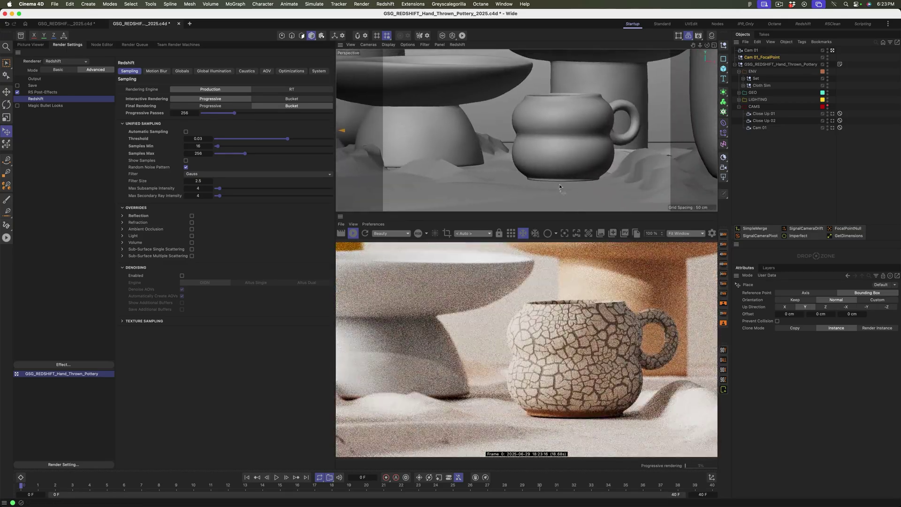
pyautogui.keyDown('alt'); pyautogui.moveTo(563, 169); pyautogui.dragTo(587, 202); pyautogui.keyUp('alt')
# Step: Select the green mug and open its Pond material in the Node Editor
pyautogui.click(7, 92)
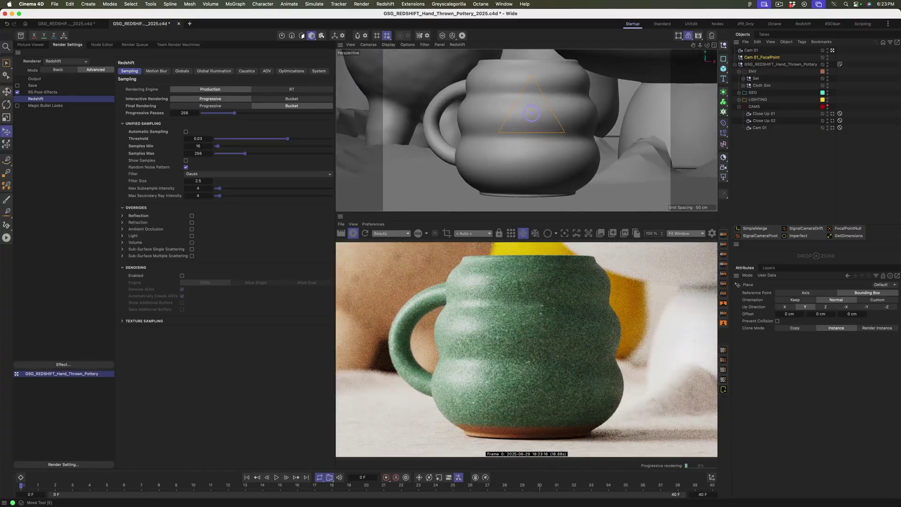
pyautogui.click(542, 156)
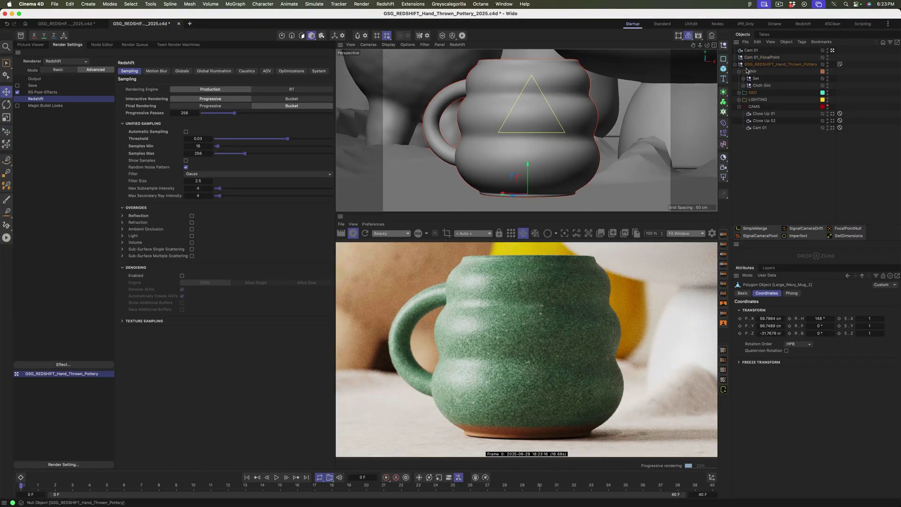
pyautogui.click(739, 93)
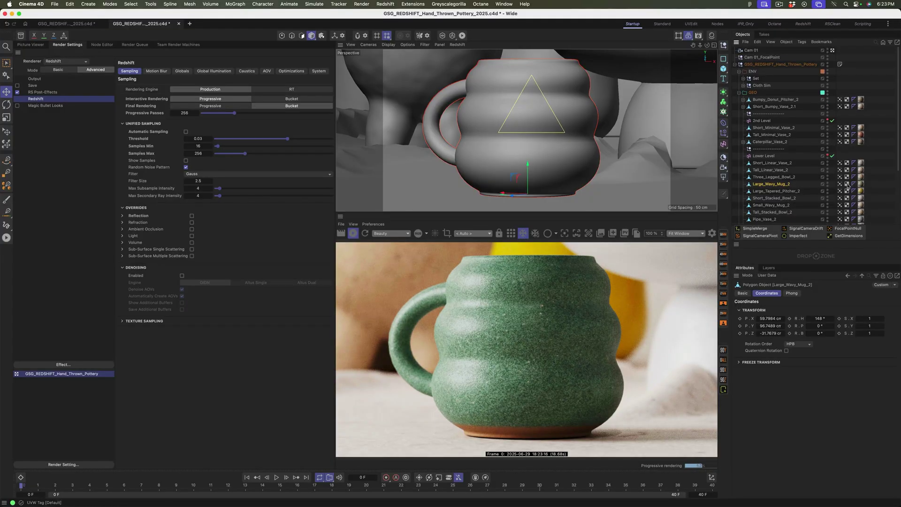
pyautogui.click(861, 185)
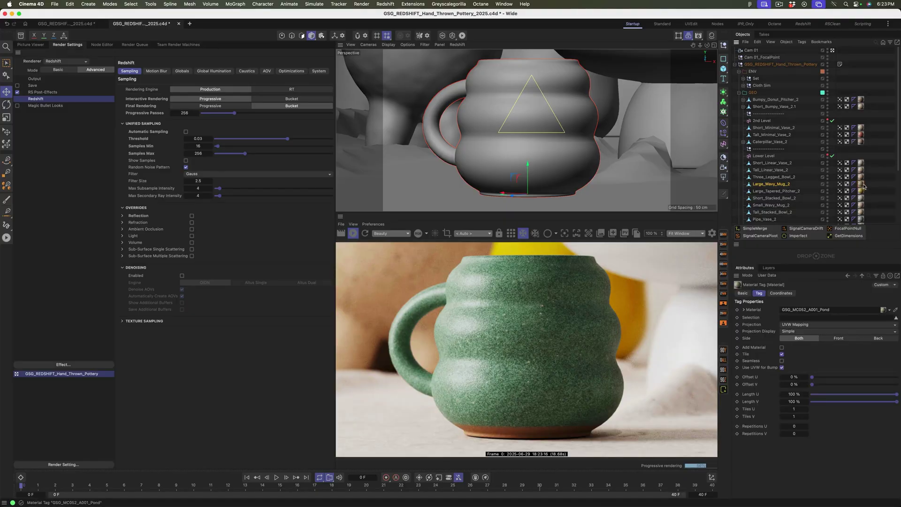
pyautogui.doubleClick(862, 185)
pyautogui.click(758, 401)
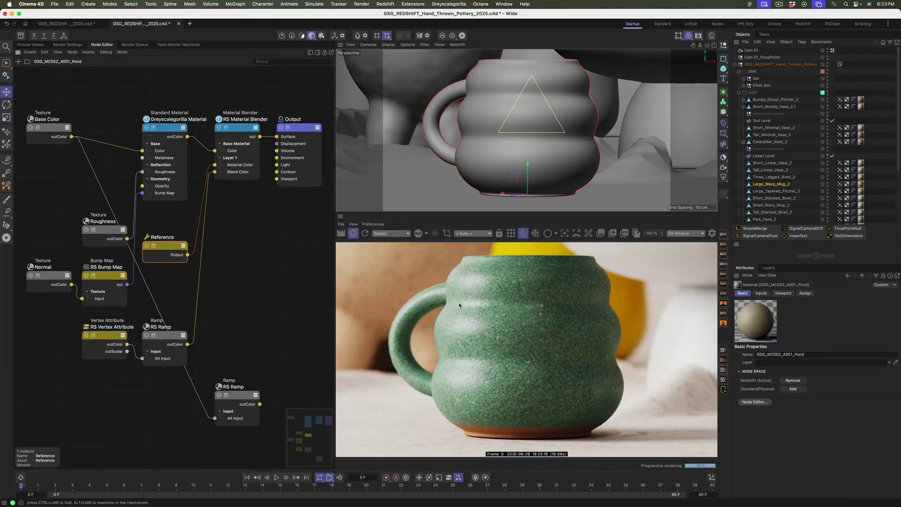
# Step: Nudge the Base Color texture, Standard Material and Material Blender nodes slightly
pyautogui.moveTo(53, 127); pyautogui.dragTo(54, 127)
pyautogui.moveTo(166, 129)
pyautogui.mouseDown()
pyautogui.moveTo(165, 117)
pyautogui.moveTo(171, 122)
pyautogui.mouseUp()
pyautogui.moveTo(248, 130); pyautogui.dragTo(248, 128)
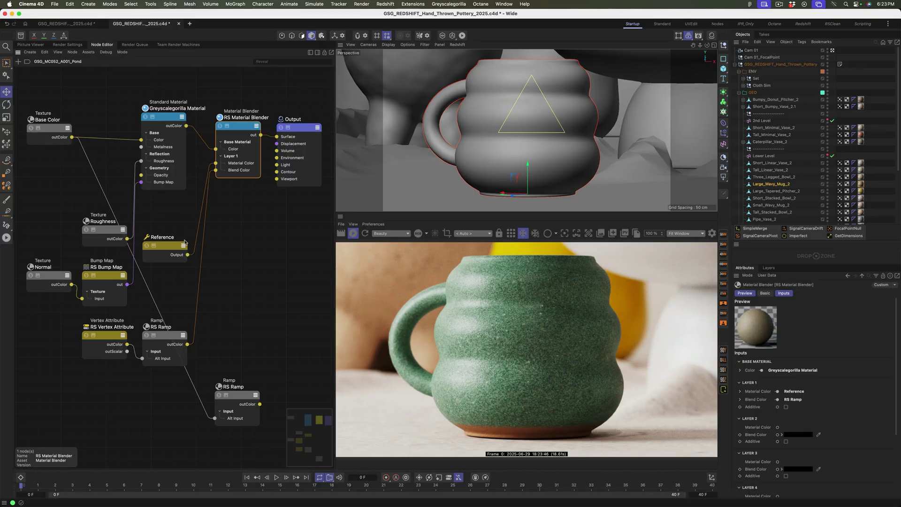
# Step: Reposition the Reference, Roughness texture, RS Ramp and RS Vertex Attribute nodes in the graph
pyautogui.moveTo(170, 251); pyautogui.dragTo(175, 221)
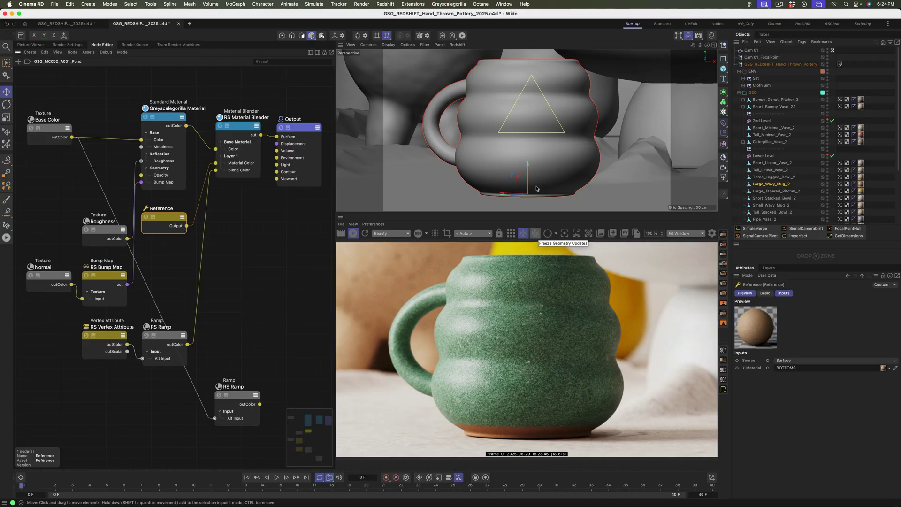
pyautogui.moveTo(165, 219); pyautogui.dragTo(175, 223)
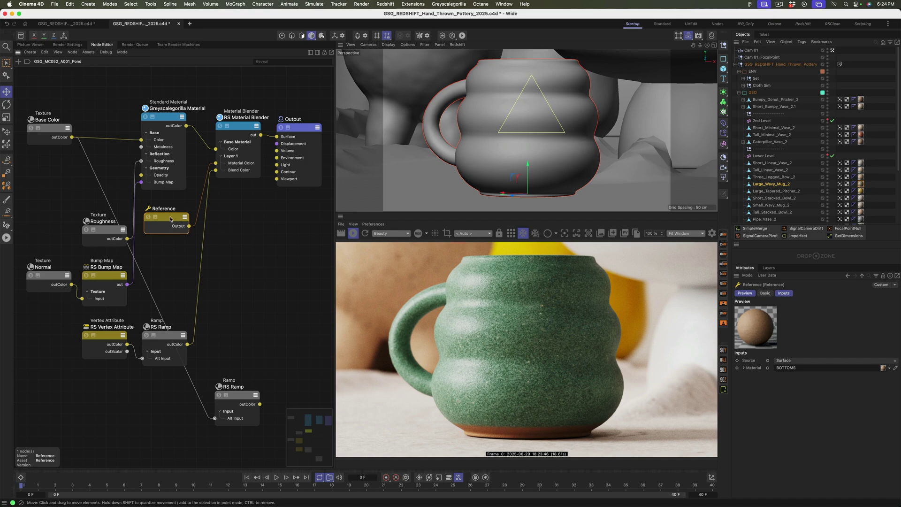
pyautogui.moveTo(170, 219); pyautogui.dragTo(170, 219)
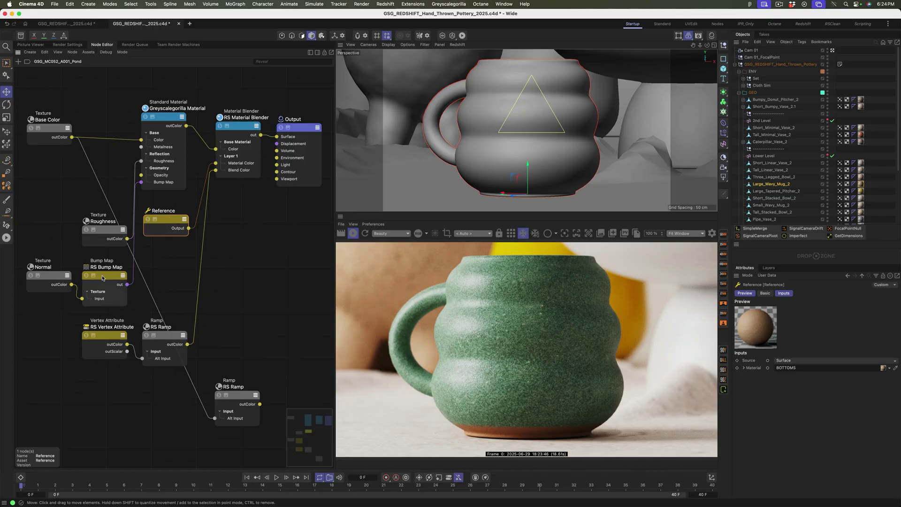
pyautogui.moveTo(101, 233); pyautogui.dragTo(87, 224)
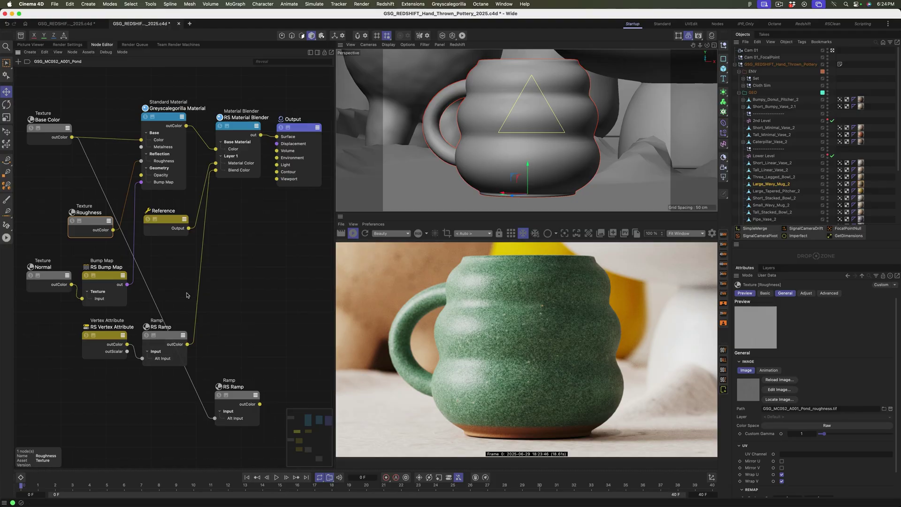
pyautogui.moveTo(167, 339); pyautogui.dragTo(175, 329)
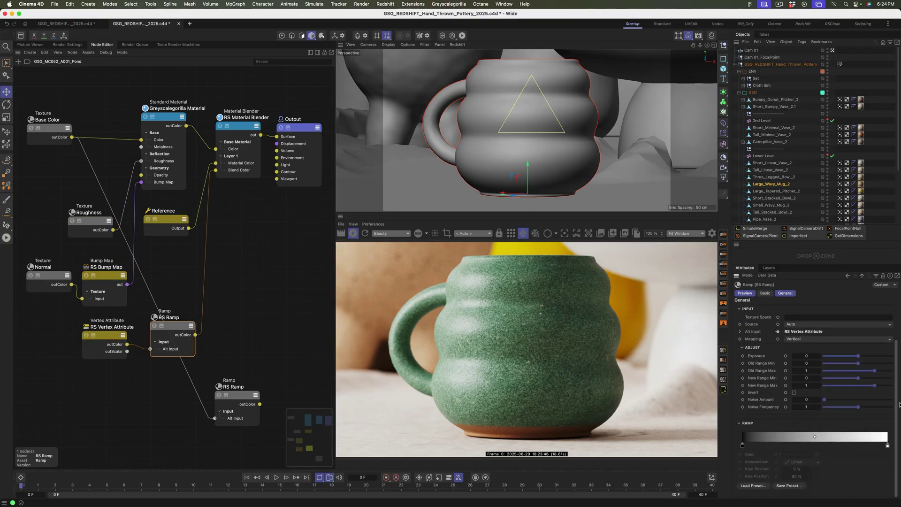
pyautogui.moveTo(107, 339); pyautogui.dragTo(100, 342)
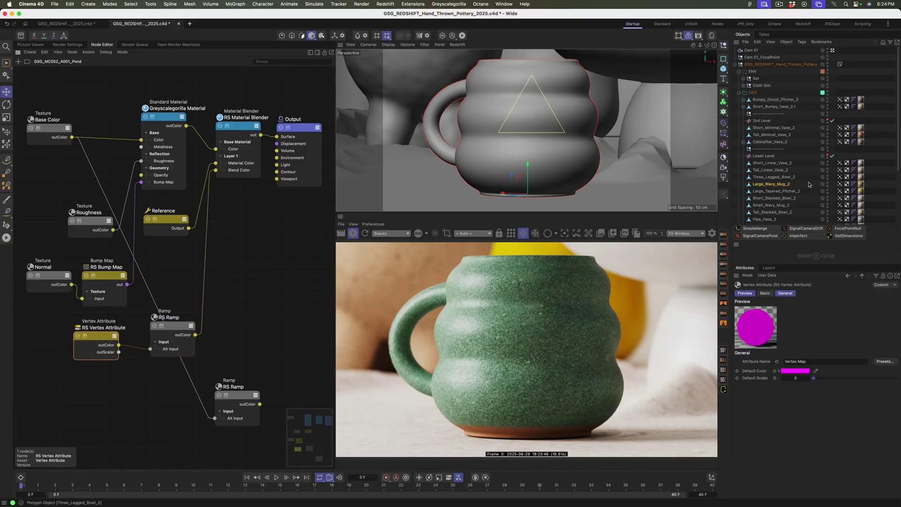
# Step: Display the mug's vertex map and select the Lower Level linear field to view its coordinates
pyautogui.click(840, 184)
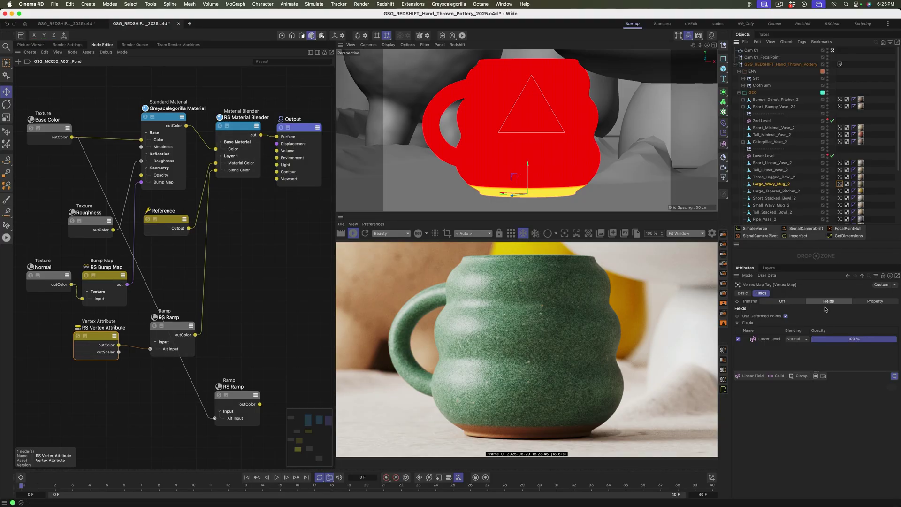
pyautogui.click(768, 342)
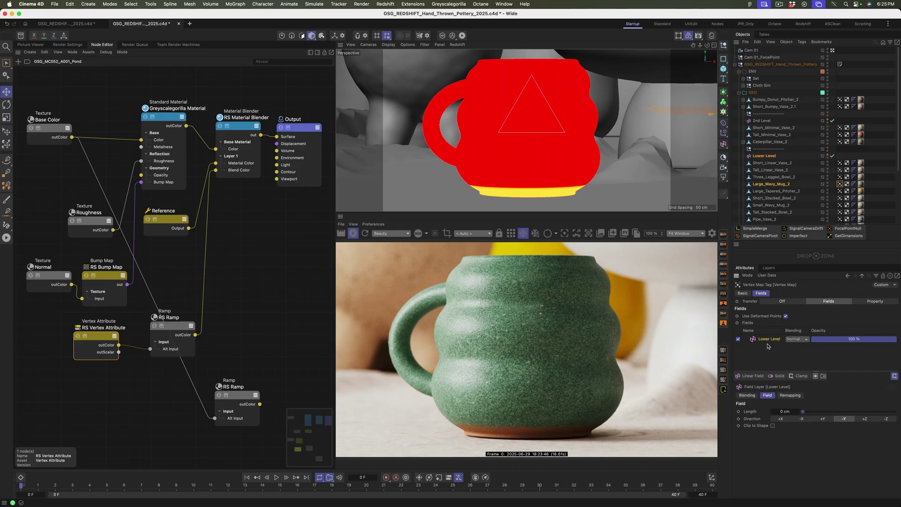
pyautogui.click(762, 158)
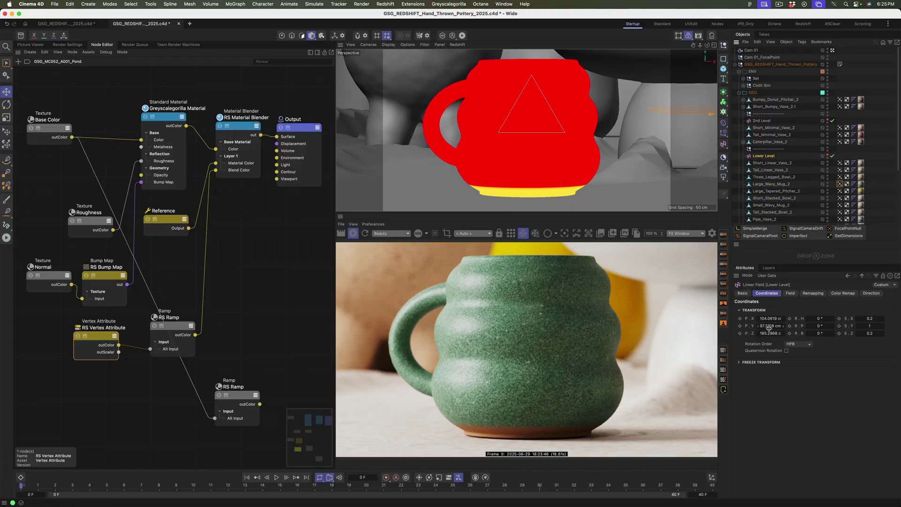
# Step: Set the Lower Level linear field's P.Y position to 97.4 cm
pyautogui.moveTo(770, 328); pyautogui.dragTo(773, 328)
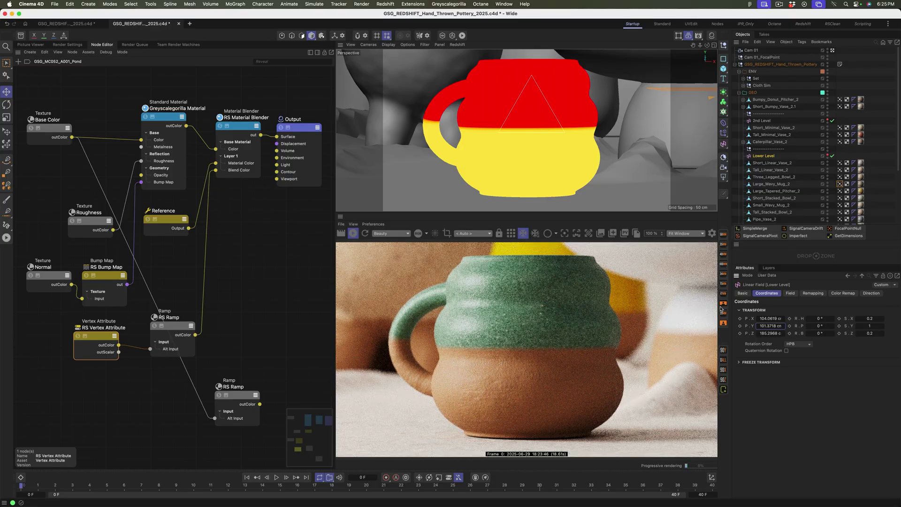
pyautogui.click(769, 325)
pyautogui.write('97.4')
pyautogui.press('Return')
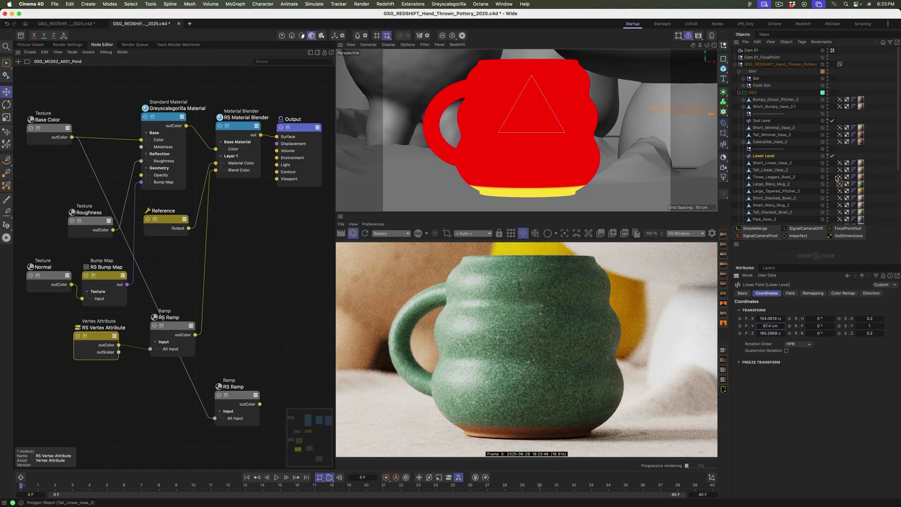
# Step: Show the Small_Wavy_Mug_2 vertex map, test raising the Lower Level field, then undo it
pyautogui.scroll(-6, 490, 181)
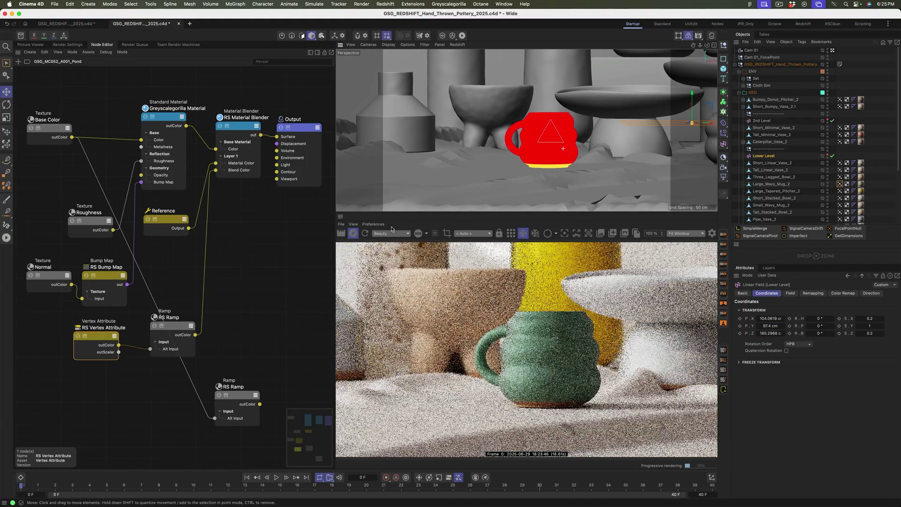
pyautogui.keyDown('alt'); pyautogui.moveTo(490, 182); pyautogui.dragTo(418, 180, button='middle'); pyautogui.keyUp('alt')
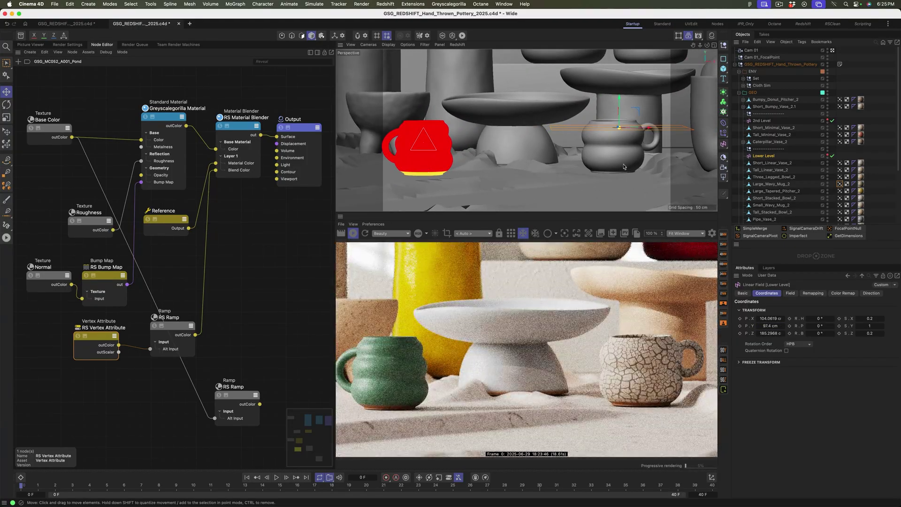
pyautogui.click(840, 205)
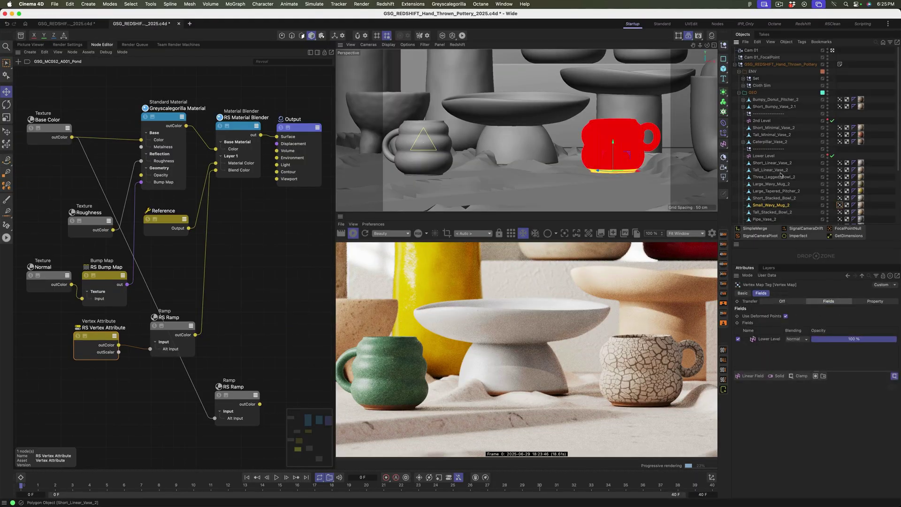
pyautogui.click(765, 158)
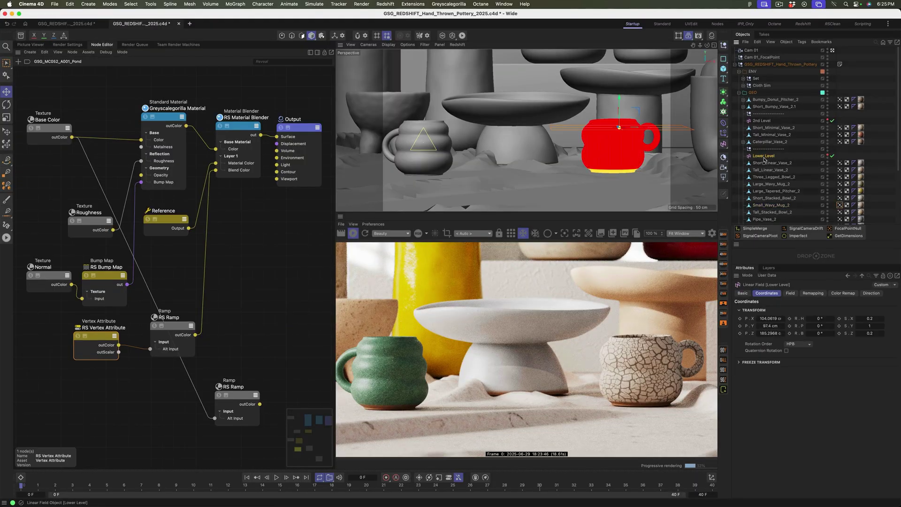
pyautogui.moveTo(620, 112); pyautogui.dragTo(623, 96)
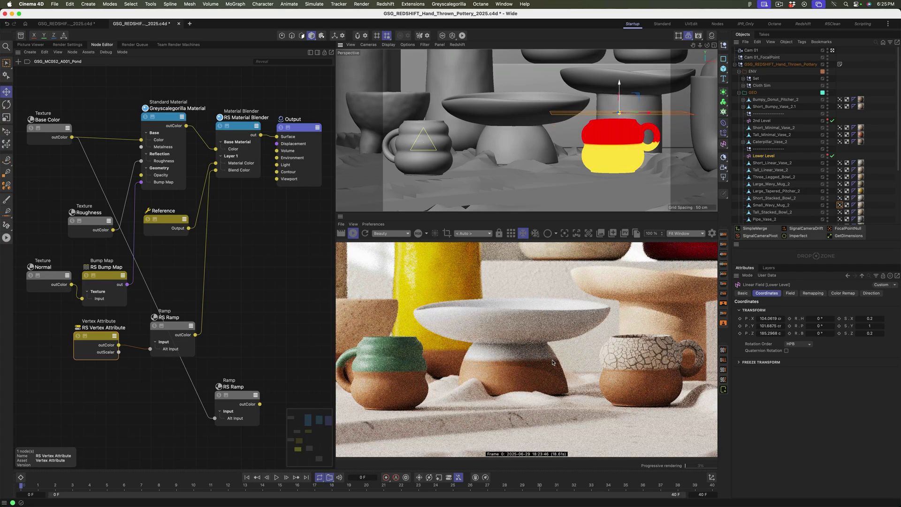
pyautogui.press('super+z')
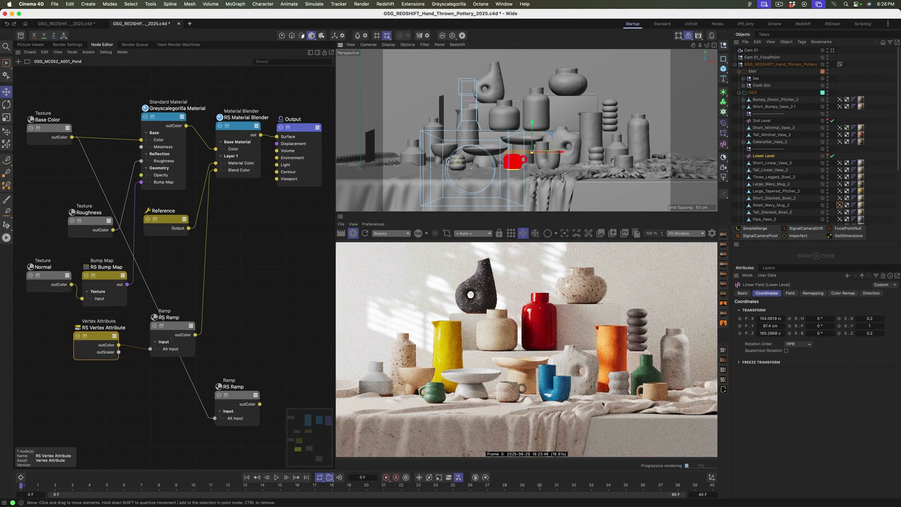
# Step: Display the Bumpy_Donut_Pitcher_2 vertex map and select the 2nd Level linear field
pyautogui.click(183, 213)
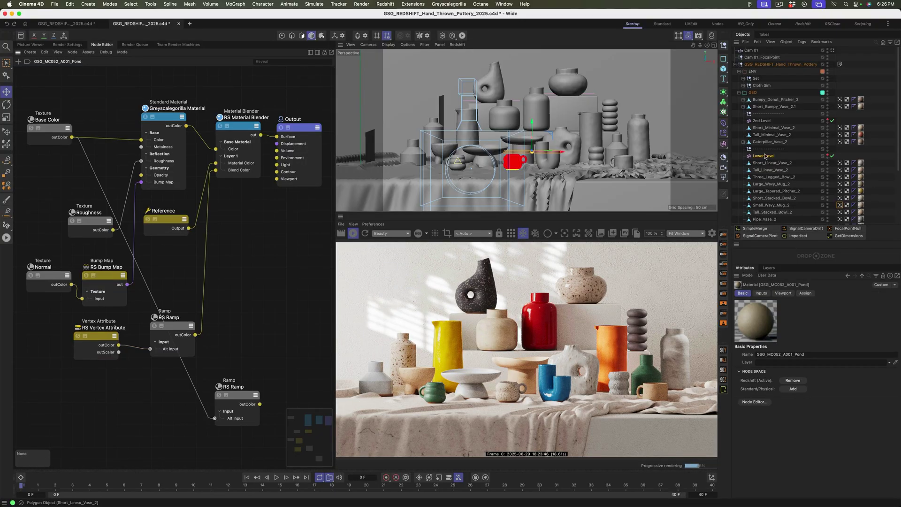
pyautogui.click(839, 100)
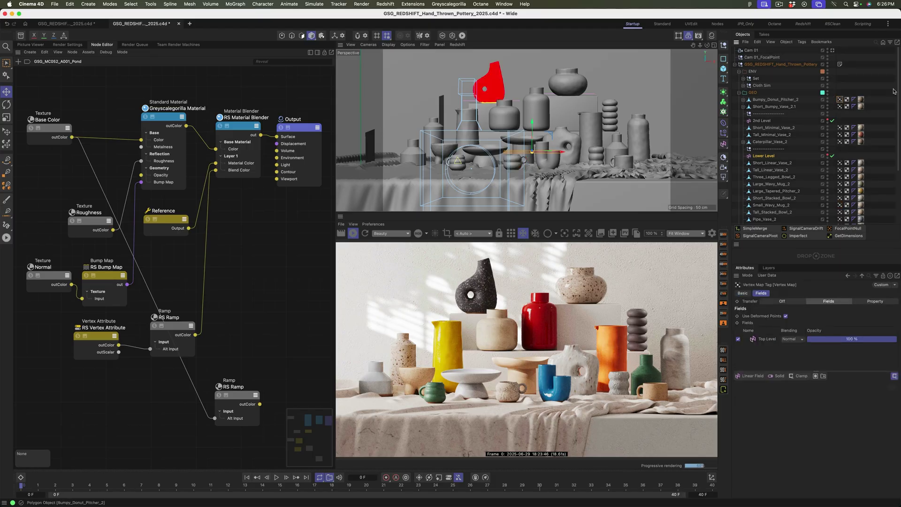
pyautogui.click(762, 121)
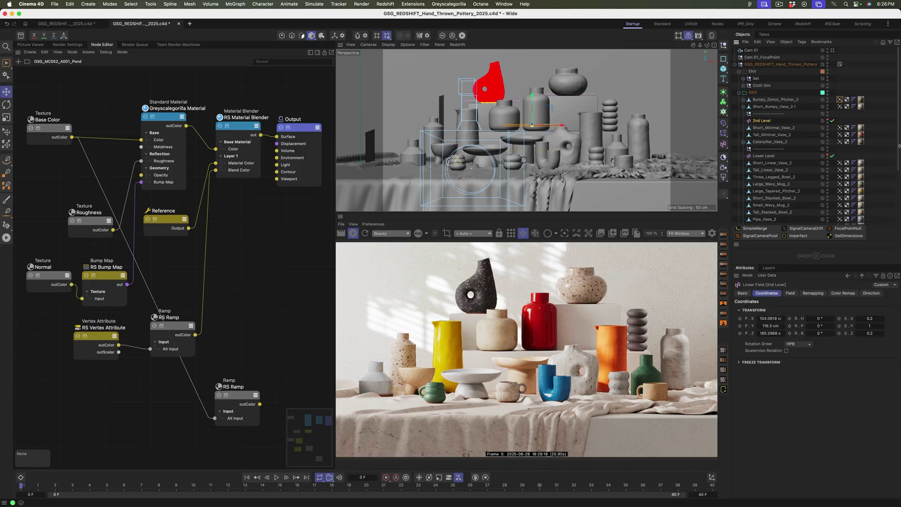
pyautogui.scroll(-5, 899, 142)
pyautogui.scroll(5, 899, 142)
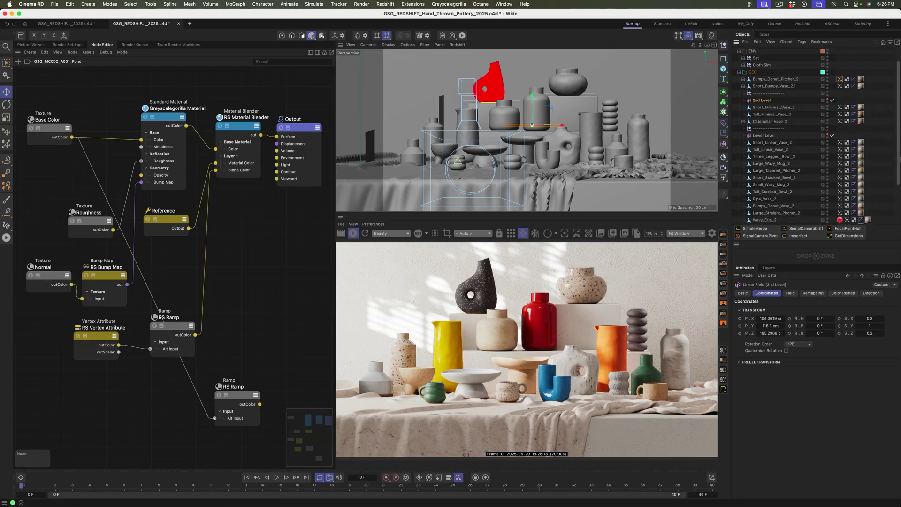
# Step: Expand LIGHTING and disable the Shadow, Bounce 01/02, Gobo, Highlights and Key lights
pyautogui.click(741, 93)
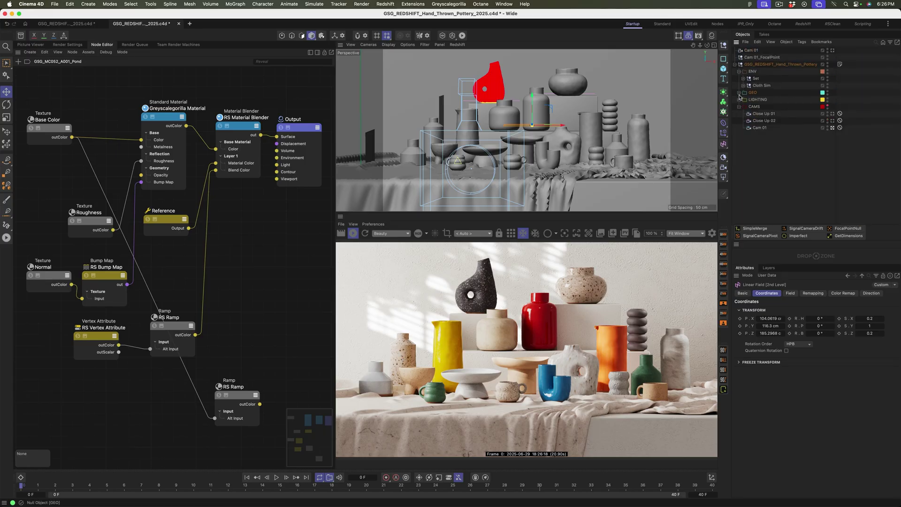
pyautogui.click(740, 101)
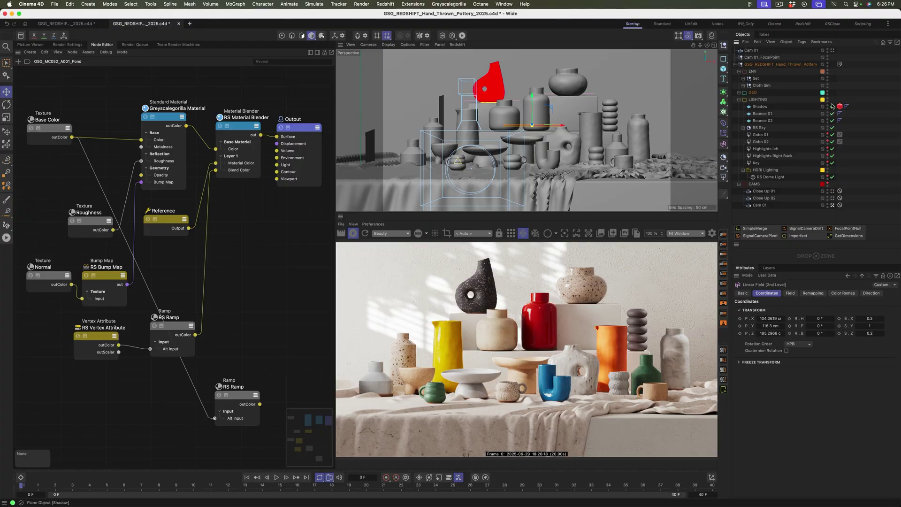
pyautogui.click(760, 107)
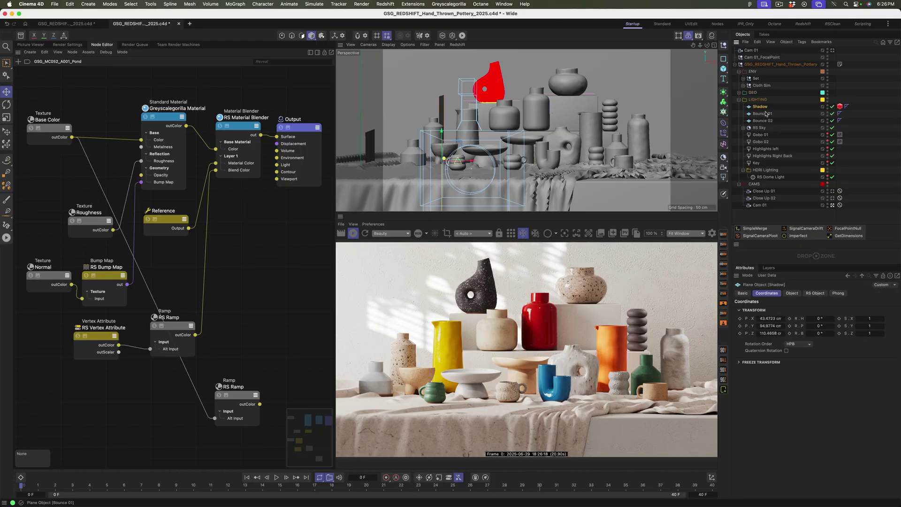
pyautogui.click(869, 121)
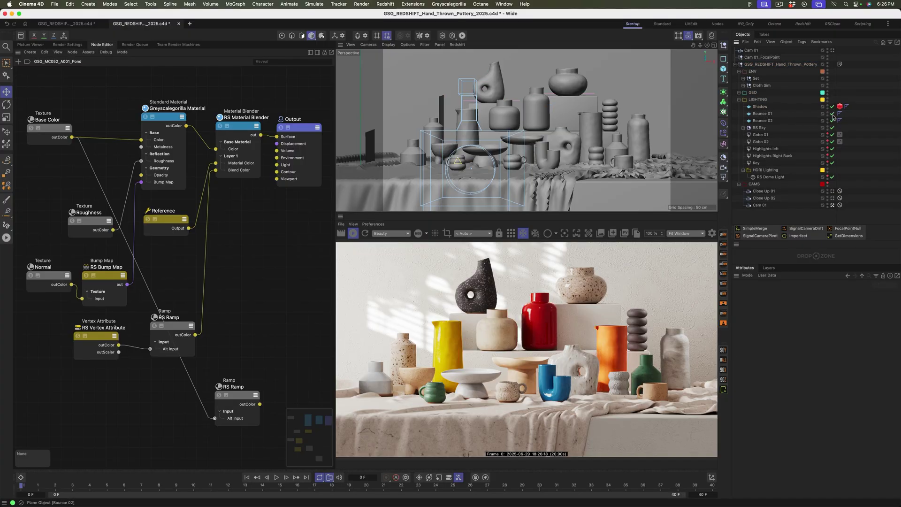
pyautogui.moveTo(832, 114); pyautogui.dragTo(833, 121)
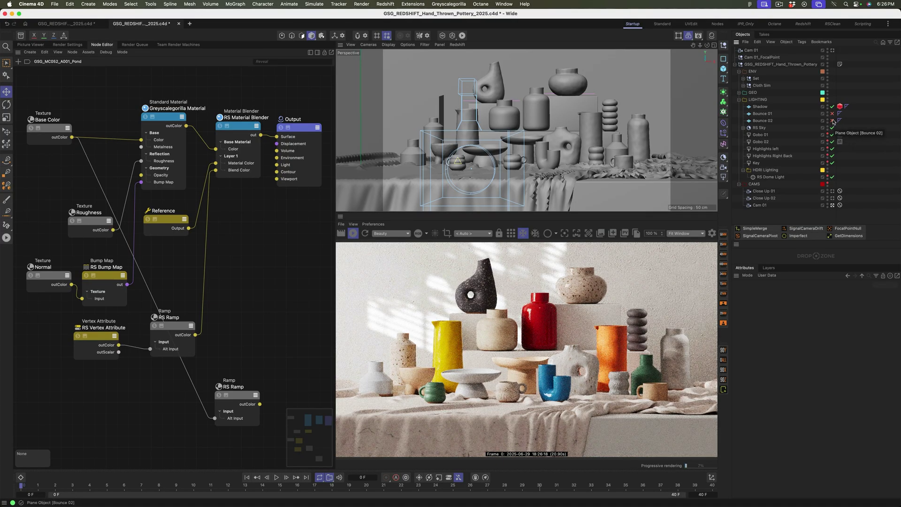
pyautogui.moveTo(833, 114); pyautogui.dragTo(832, 121)
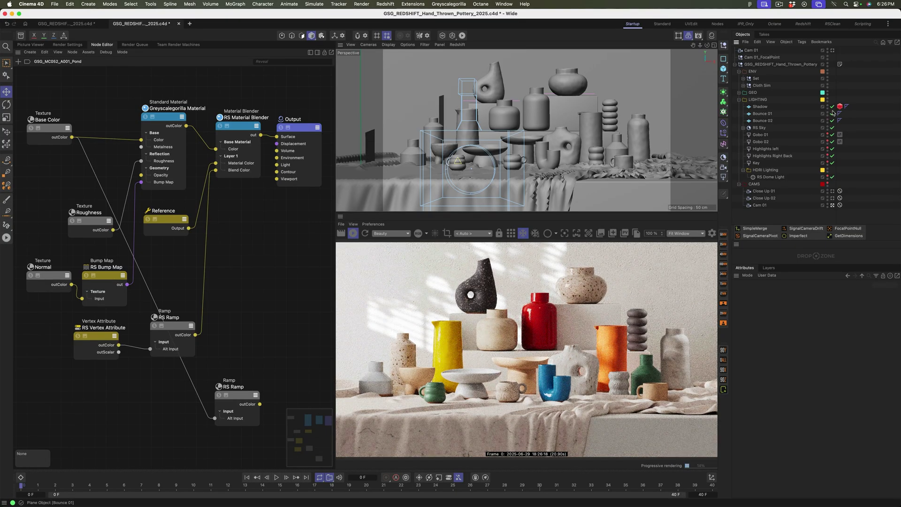
pyautogui.moveTo(833, 106); pyautogui.dragTo(833, 122)
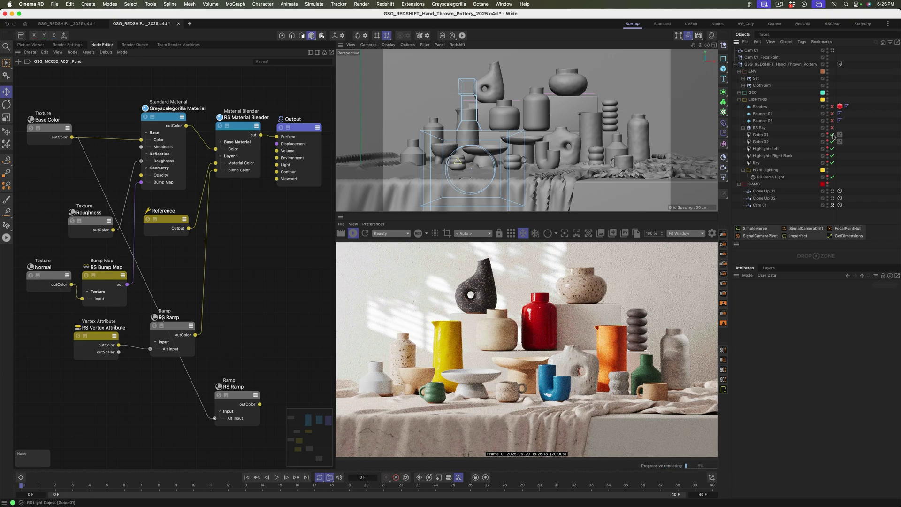
pyautogui.moveTo(833, 136); pyautogui.dragTo(834, 173)
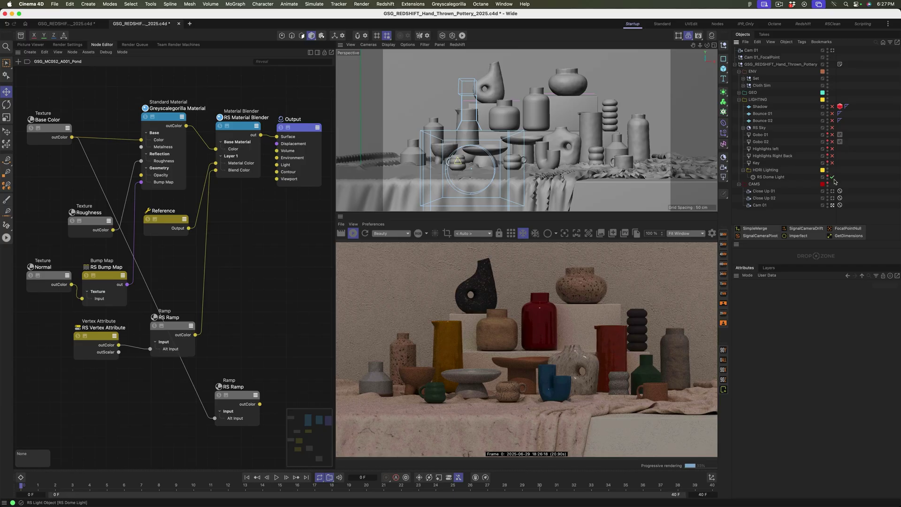
# Step: Expand RS Sky and disable both the RS Sun and the RS Dome Light
pyautogui.click(834, 178)
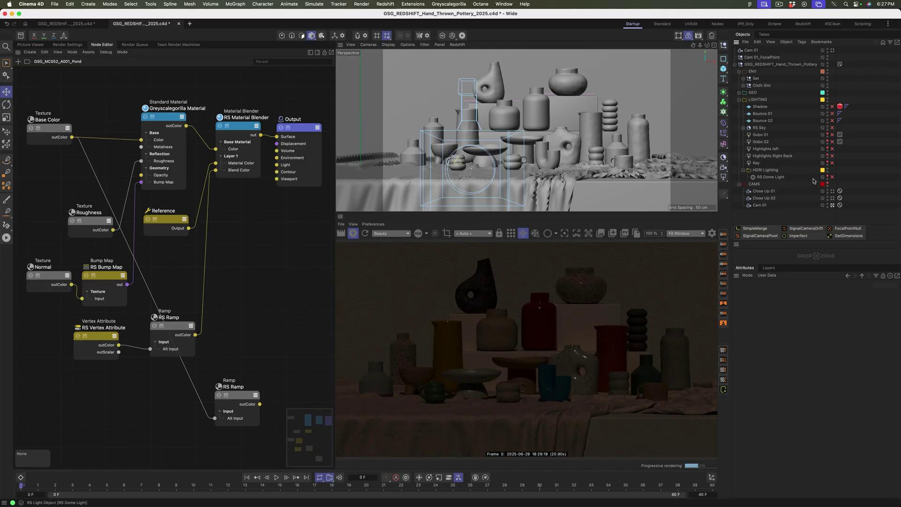
pyautogui.click(832, 177)
pyautogui.click(783, 177)
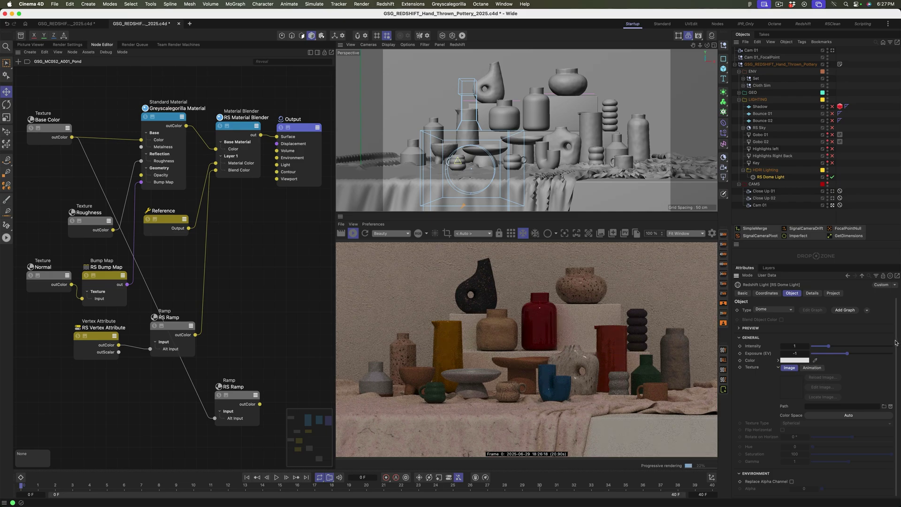
pyautogui.scroll(-1, 898, 357)
pyautogui.click(744, 128)
pyautogui.click(832, 135)
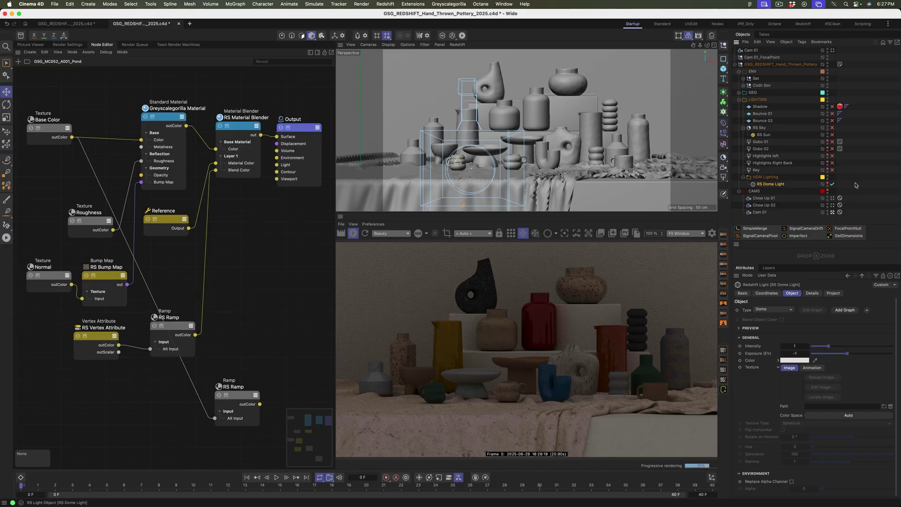
pyautogui.click(833, 184)
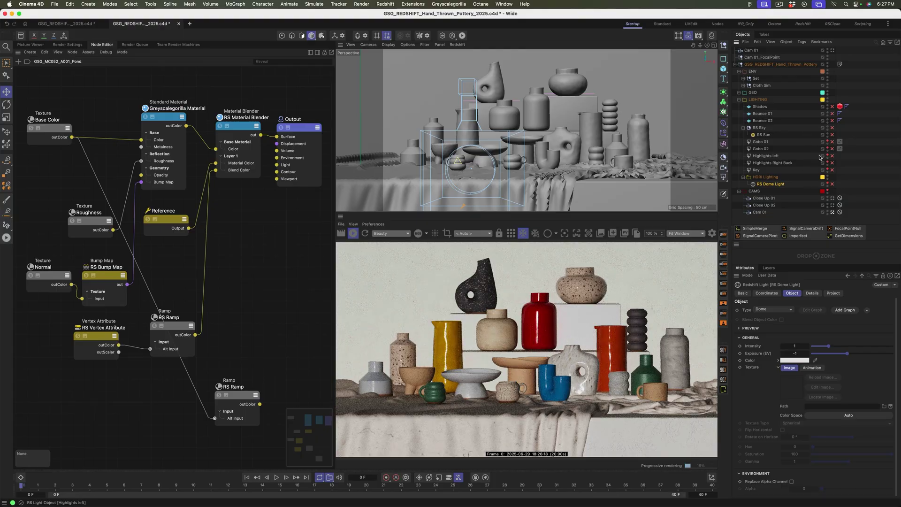
# Step: Enable Gobo 01, then turn on denoising with a progressive overhead of 1000
pyautogui.click(833, 142)
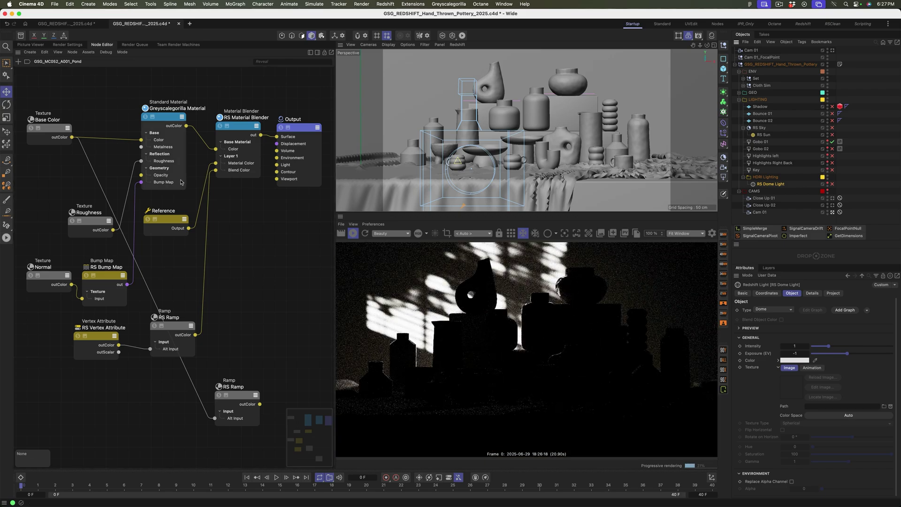
pyautogui.click(67, 44)
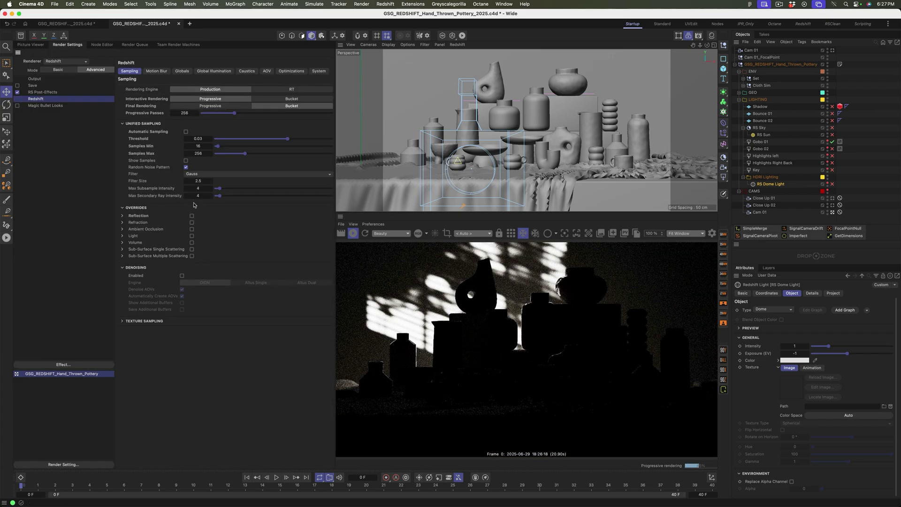
pyautogui.click(182, 276)
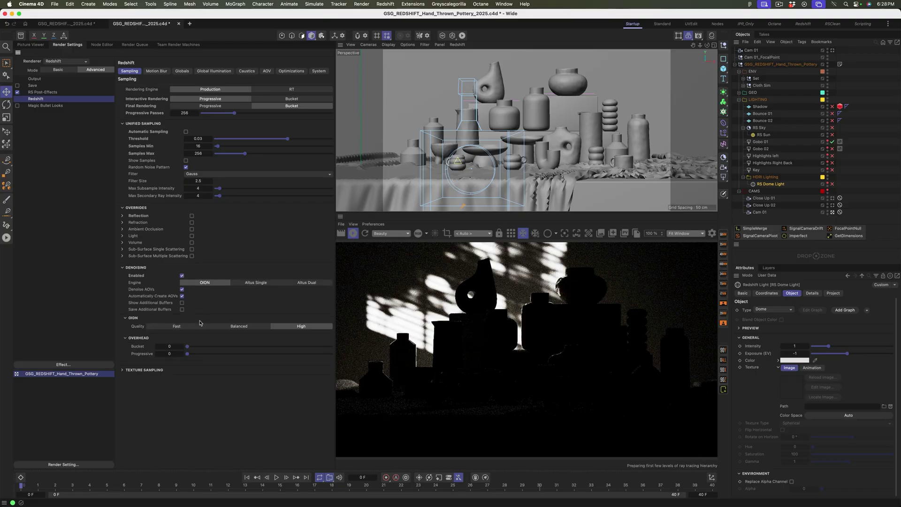
pyautogui.click(167, 353)
pyautogui.write('1000')
pyautogui.press('Return')
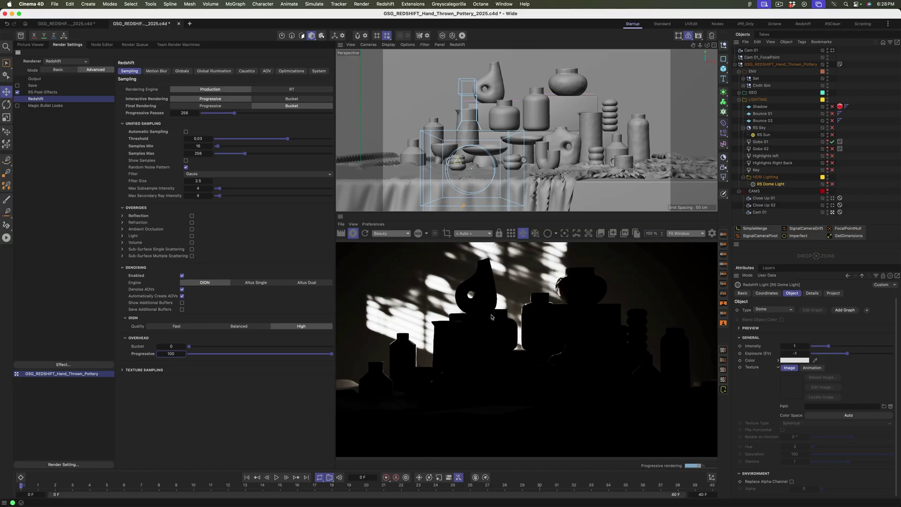
# Step: Swap the render lighting from the Gobo 01 and Gobo 02 lights to Highlights left
pyautogui.click(832, 148)
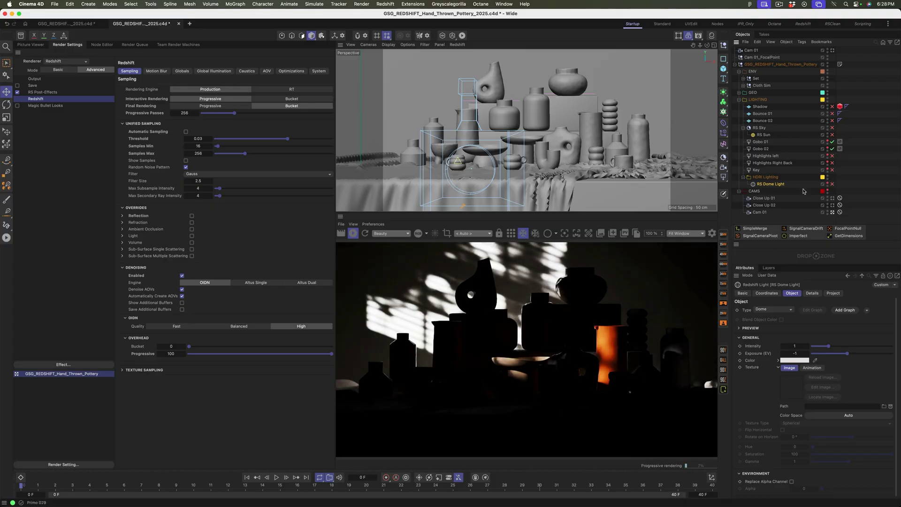
pyautogui.click(832, 141)
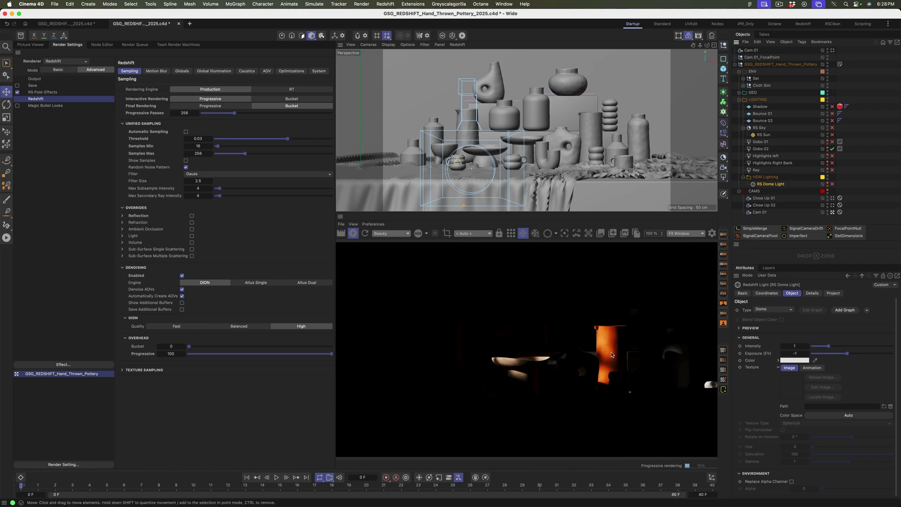
pyautogui.click(832, 149)
pyautogui.click(832, 156)
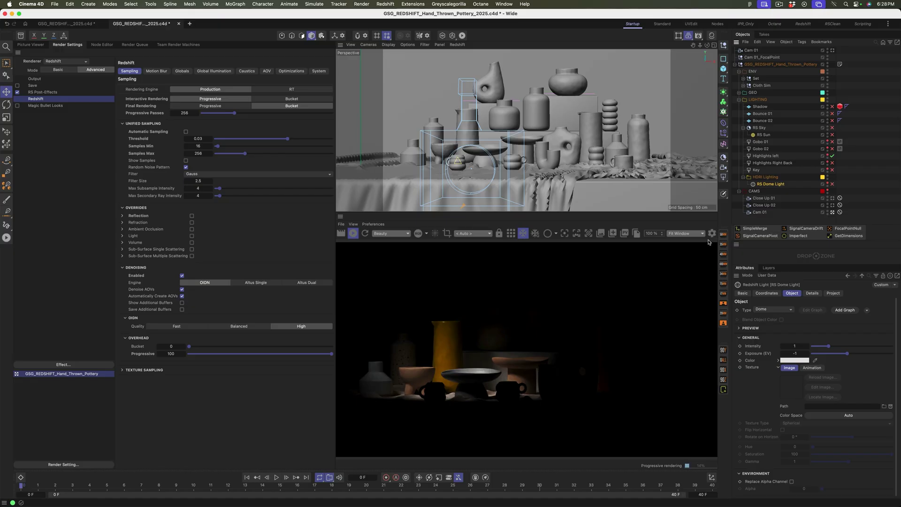
# Step: Look through Cam 01, dolly out and tilt it down over the pottery
pyautogui.click(832, 50)
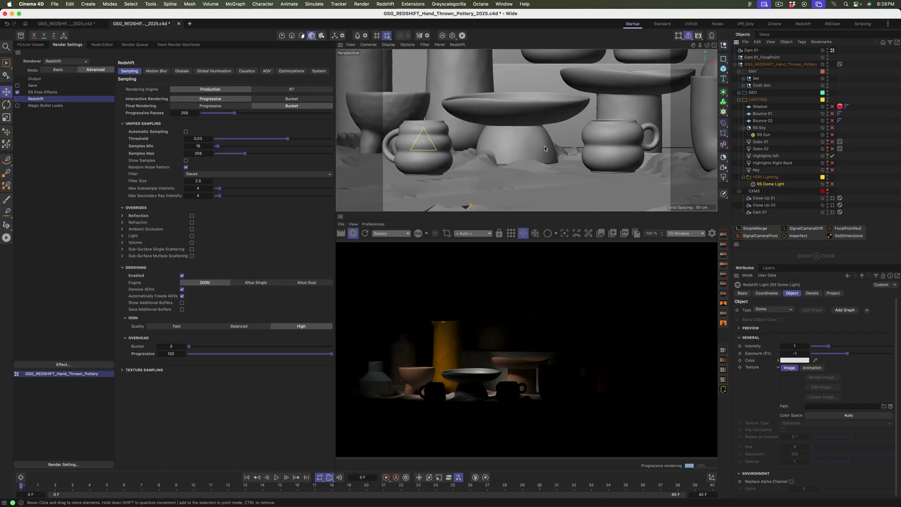
pyautogui.scroll(-8, 489, 153)
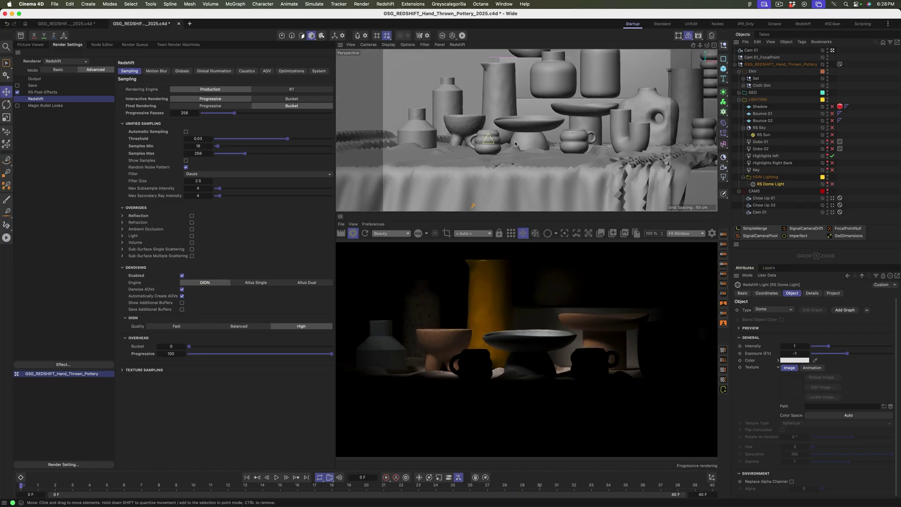
pyautogui.keyDown('alt'); pyautogui.moveTo(498, 156); pyautogui.dragTo(527, 162); pyautogui.keyUp('alt')
pyautogui.scroll(5, 522, 170)
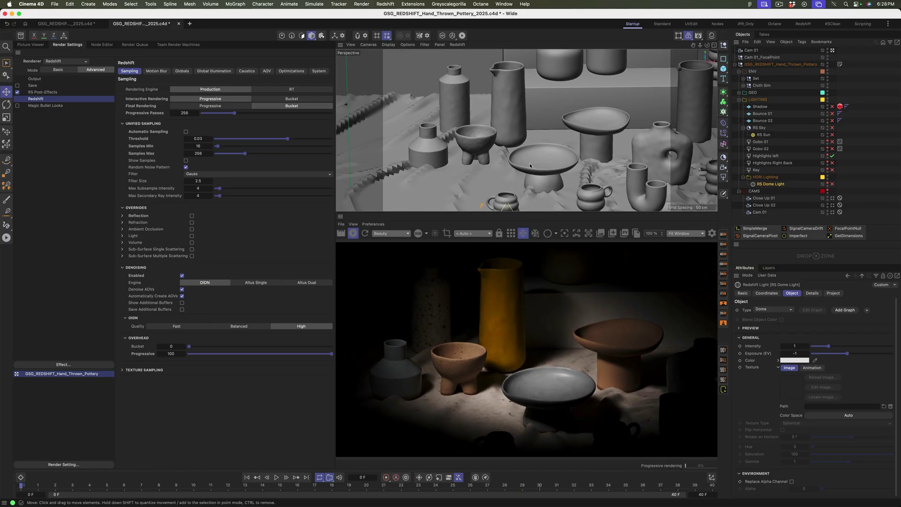
# Step: Select Highlights left and test it at maximum spread with a higher exposure
pyautogui.click(775, 156)
pyautogui.scroll(-1, 898, 393)
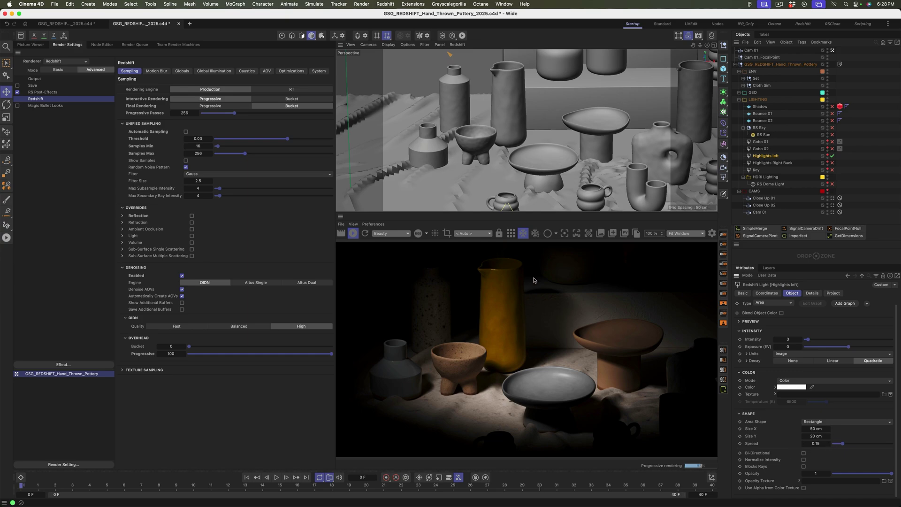
pyautogui.scroll(-10, 538, 171)
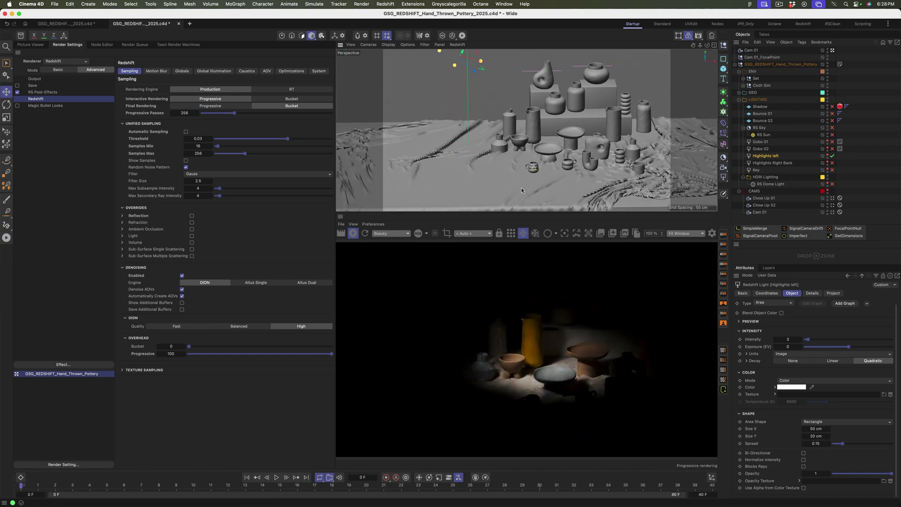
pyautogui.scroll(-5, 492, 170)
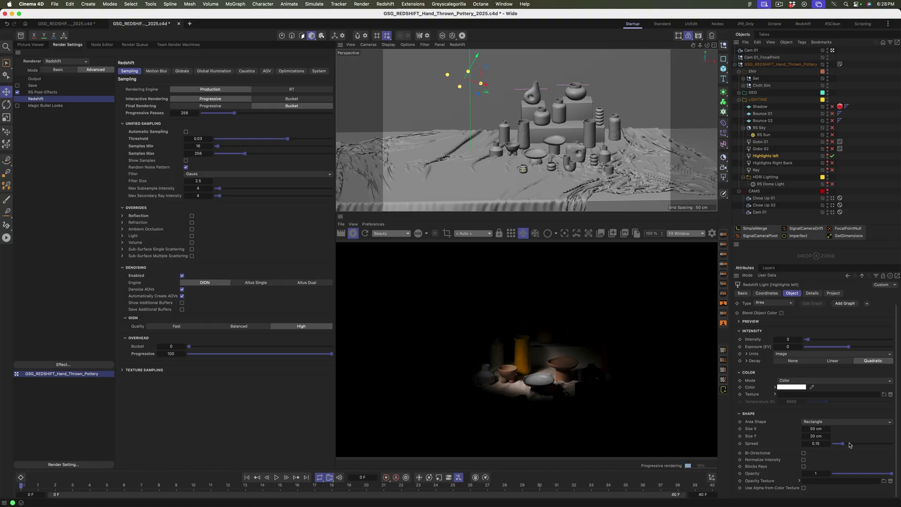
pyautogui.moveTo(850, 444); pyautogui.dragTo(879, 444)
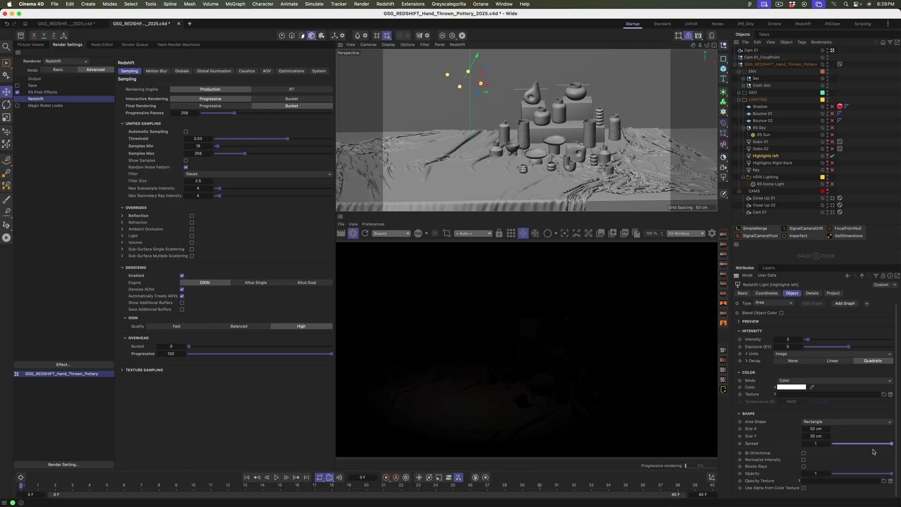
pyautogui.moveTo(871, 348); pyautogui.dragTo(882, 350)
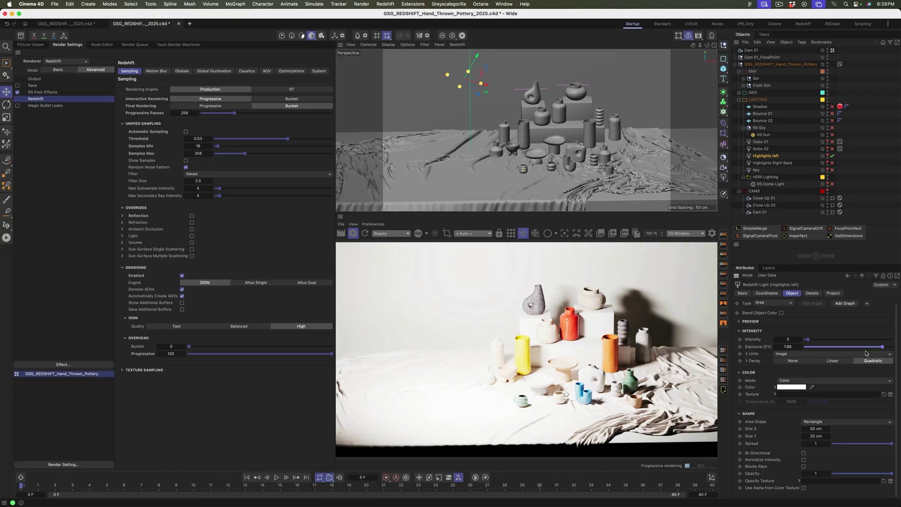
# Step: Narrow Highlights left's spread to 0.123 and set its exposure to 0.041
pyautogui.moveTo(884, 446); pyautogui.dragTo(841, 445)
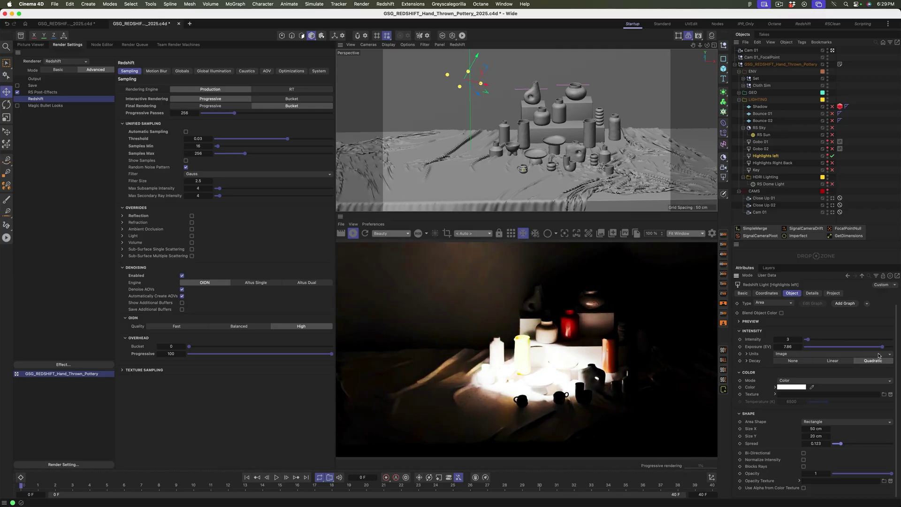
pyautogui.click(841, 346)
pyautogui.moveTo(842, 355); pyautogui.dragTo(849, 359)
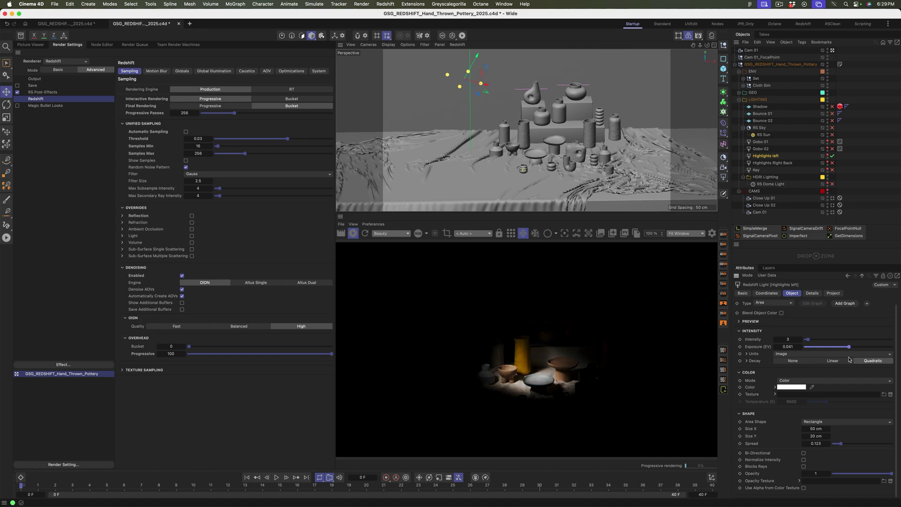
pyautogui.scroll(5, 535, 153)
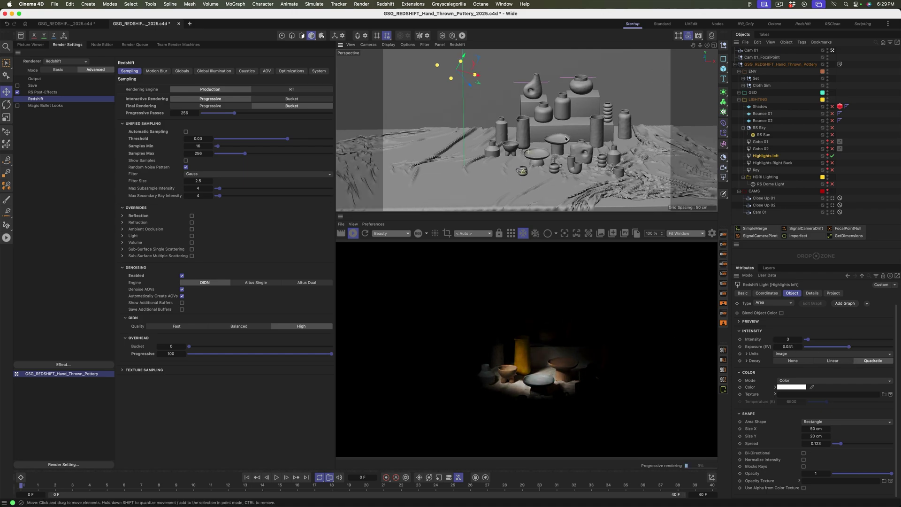
# Step: Enable Highlights Right Back and disable Highlights left in the render
pyautogui.click(832, 163)
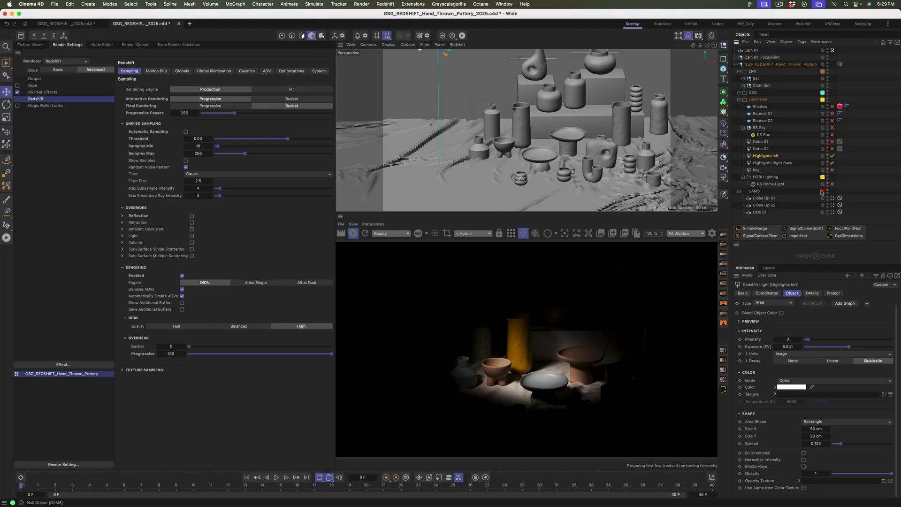
pyautogui.click(833, 155)
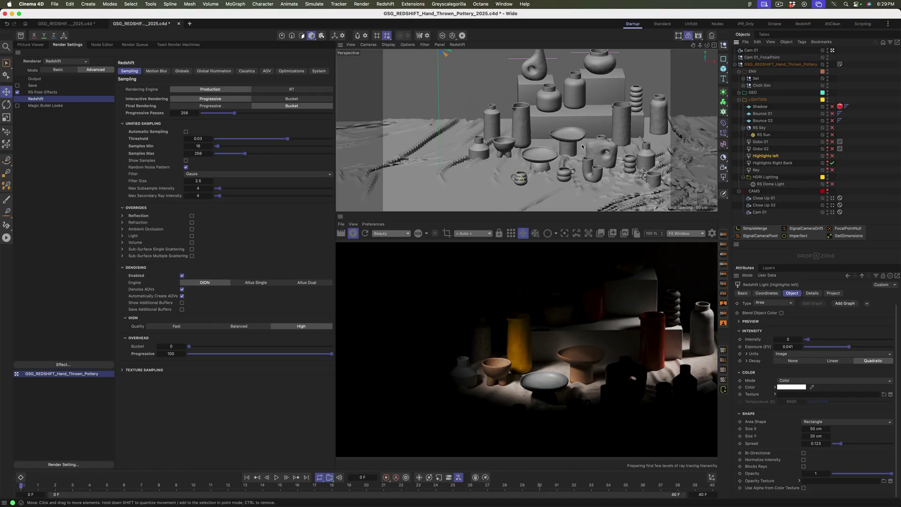
pyautogui.keyDown('alt'); pyautogui.moveTo(588, 152); pyautogui.dragTo(533, 153); pyautogui.keyUp('alt')
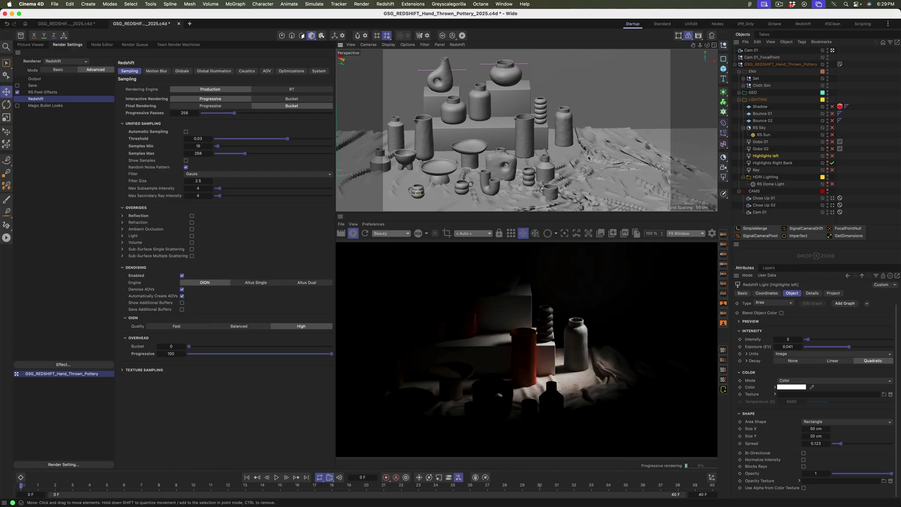
# Step: Try maximum spread and brighter exposure on Highlights Right Back, undo both, and view through Cam 01
pyautogui.click(775, 163)
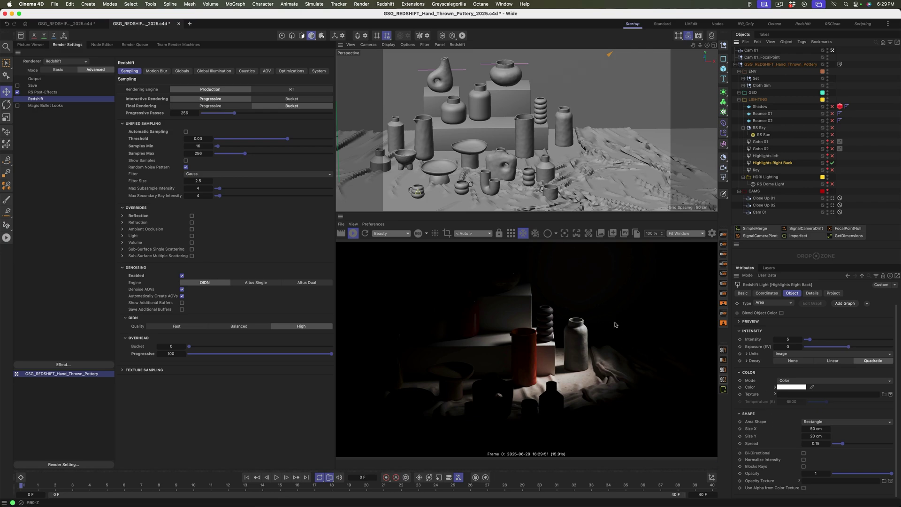
pyautogui.moveTo(844, 444); pyautogui.dragTo(892, 444)
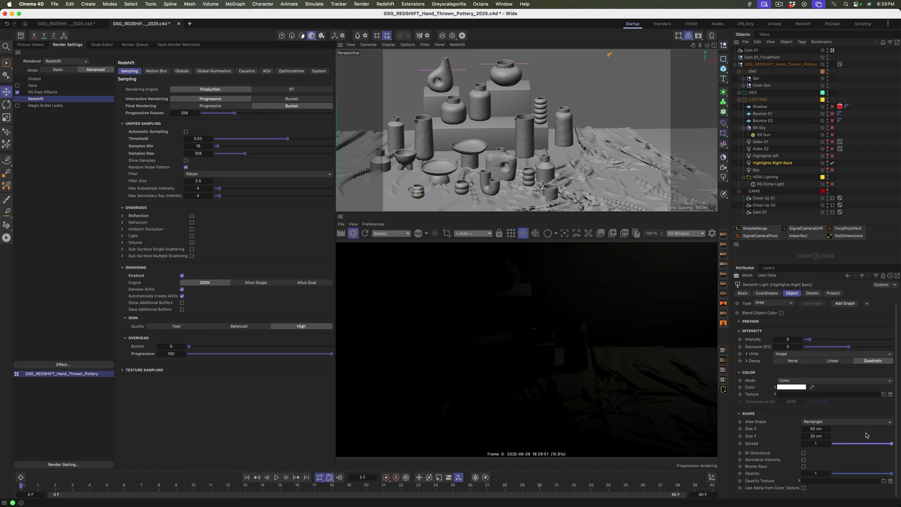
pyautogui.click(870, 347)
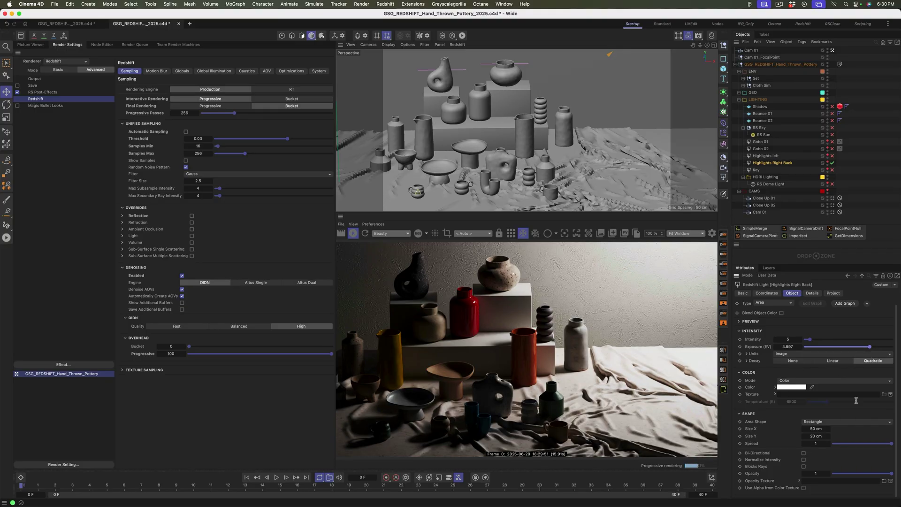
pyautogui.press('super+z')
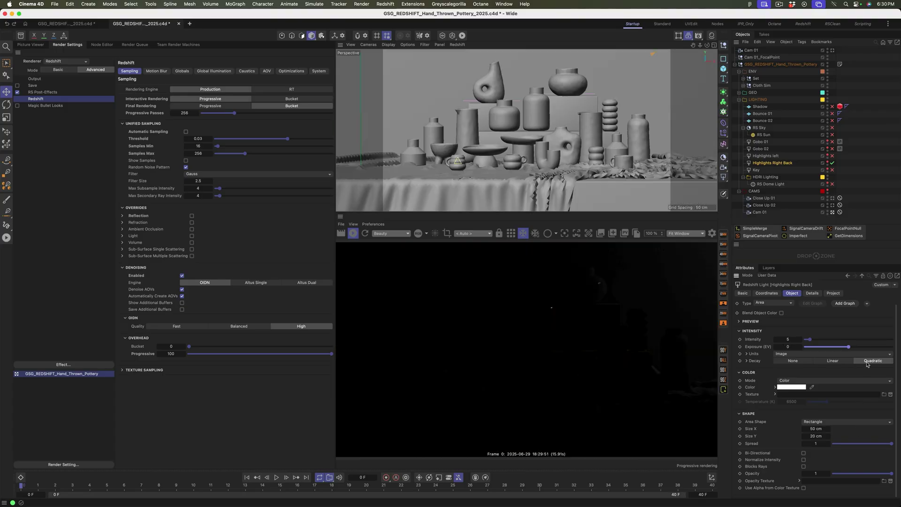
pyautogui.press('super+z')
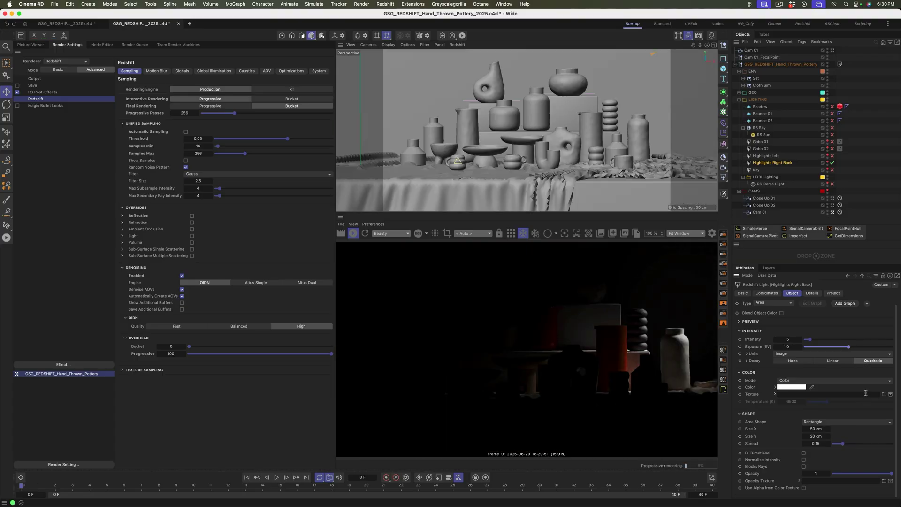
pyautogui.click(832, 50)
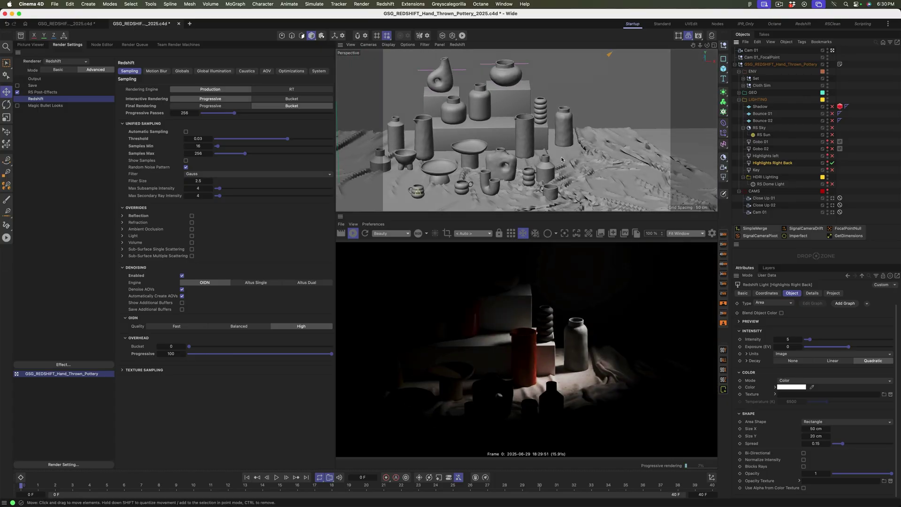
pyautogui.scroll(4, 534, 155)
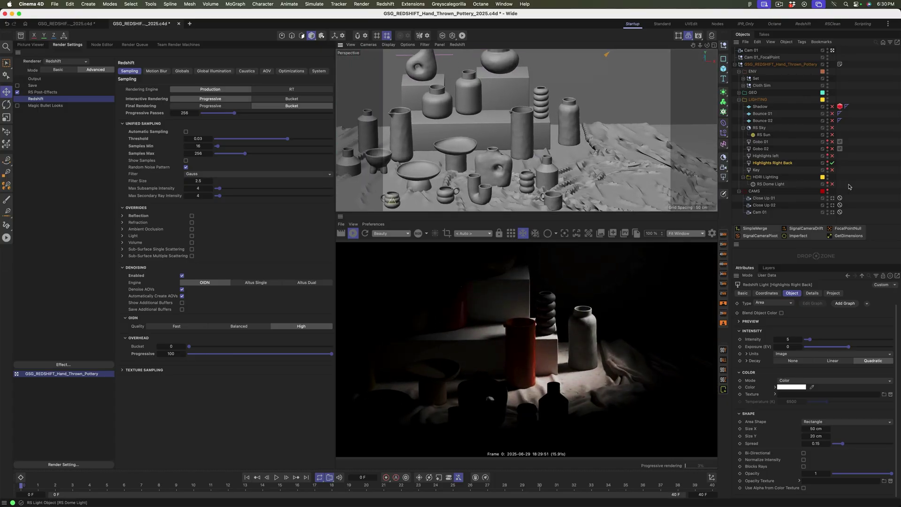
# Step: Enable the Key light (Intensity 55, Exposure -1, Spread 1) and orbit the view toward the front drape
pyautogui.click(833, 170)
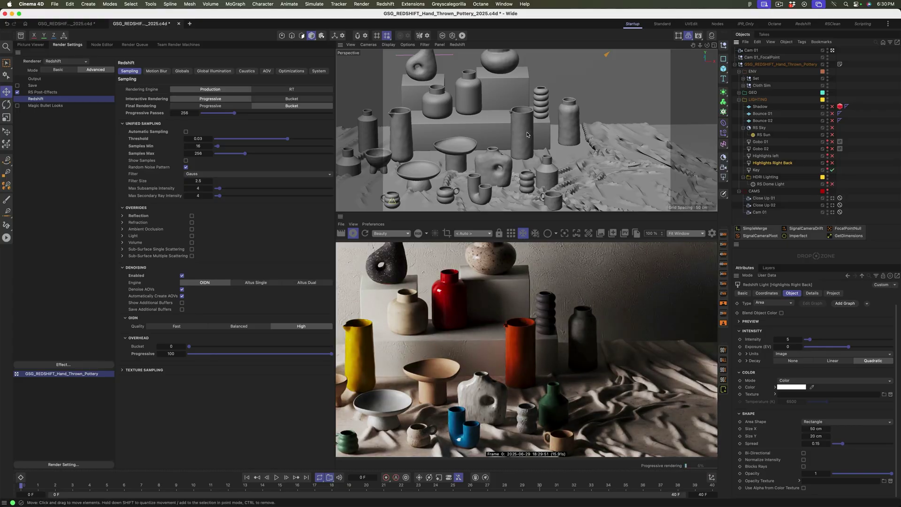
pyautogui.scroll(-10, 526, 135)
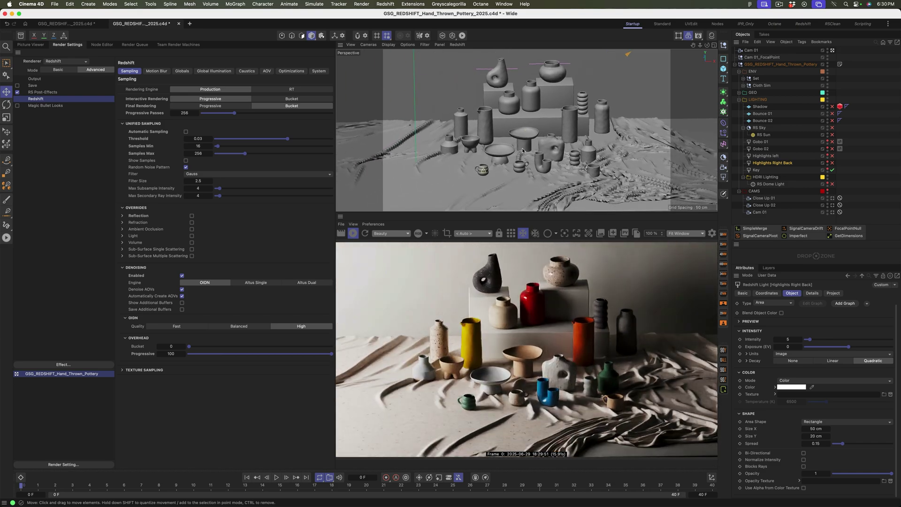
pyautogui.click(757, 170)
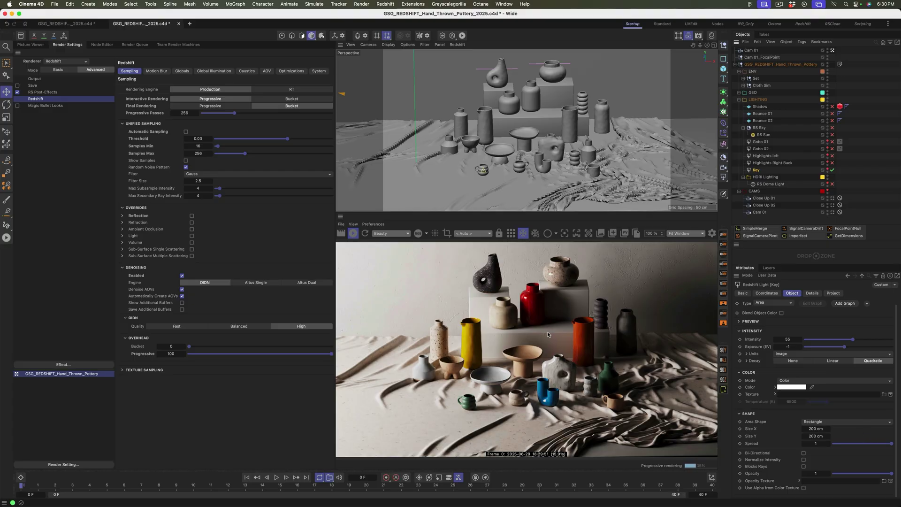
pyautogui.keyDown('alt'); pyautogui.moveTo(527, 159); pyautogui.dragTo(547, 134); pyautogui.keyUp('alt')
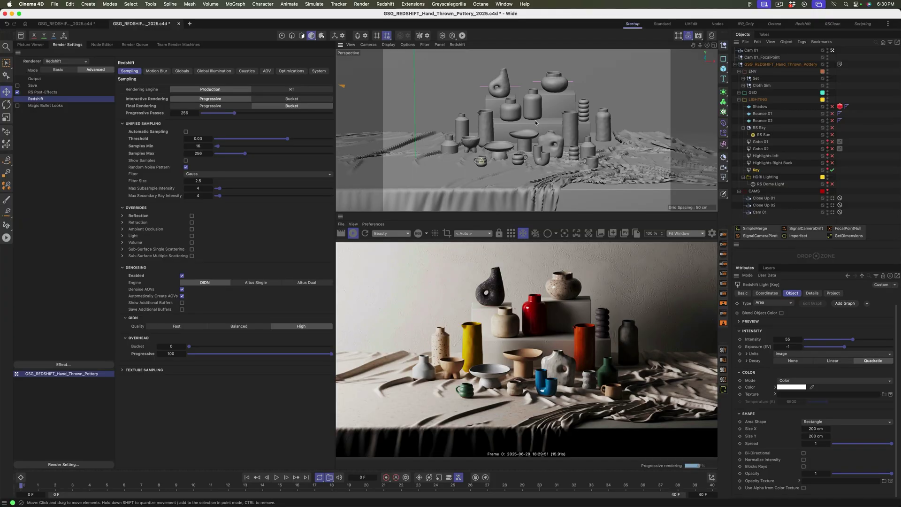
pyautogui.scroll(6, 534, 122)
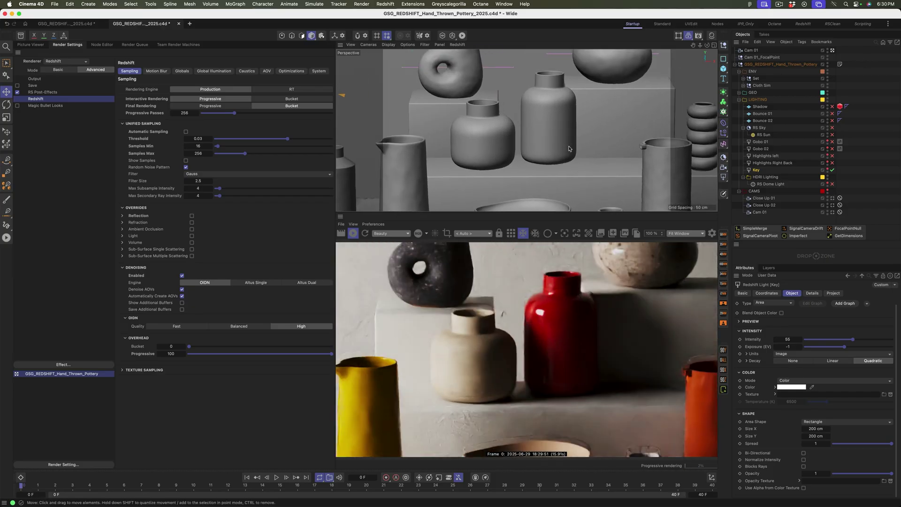
pyautogui.scroll(-8, 554, 158)
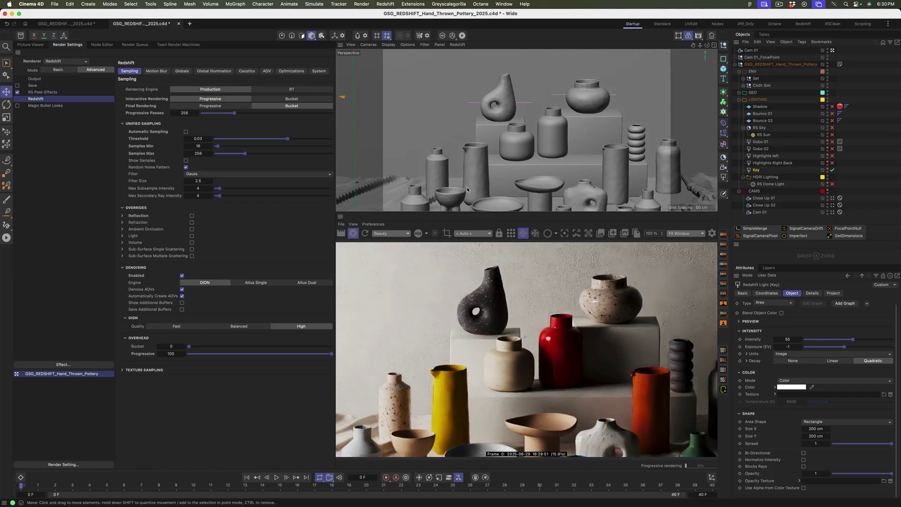
pyautogui.scroll(-3, 527, 93)
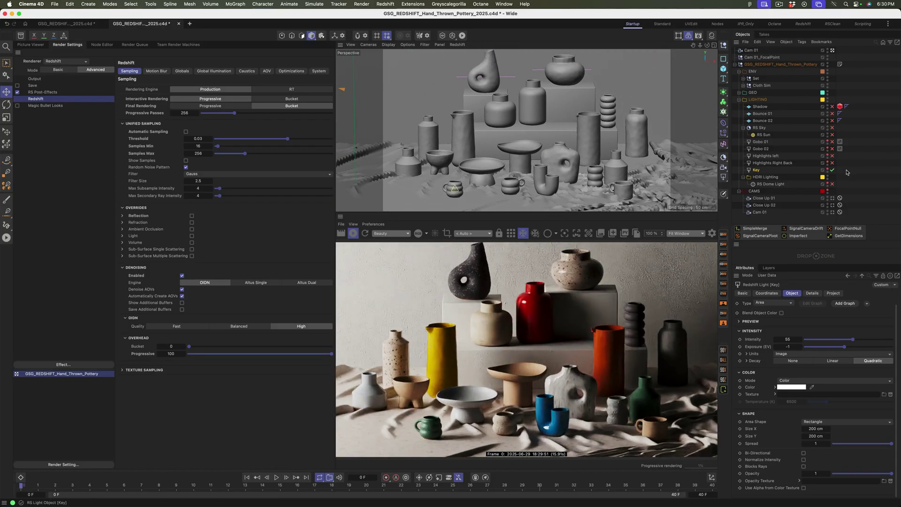
# Step: Disable the Key light and enable RS Sky in the render
pyautogui.click(833, 170)
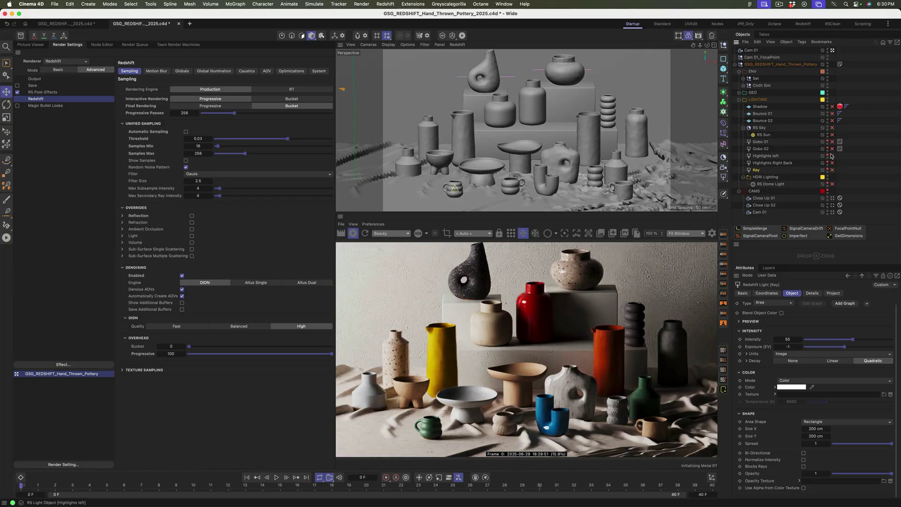
pyautogui.click(833, 128)
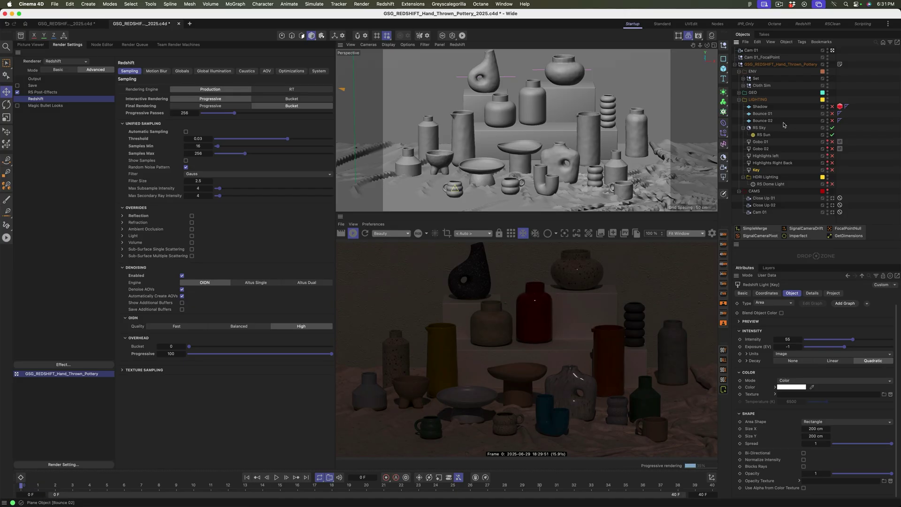
# Step: Enable the RS Dome Light and Gobo 02, testing the Key light on and off
pyautogui.click(832, 185)
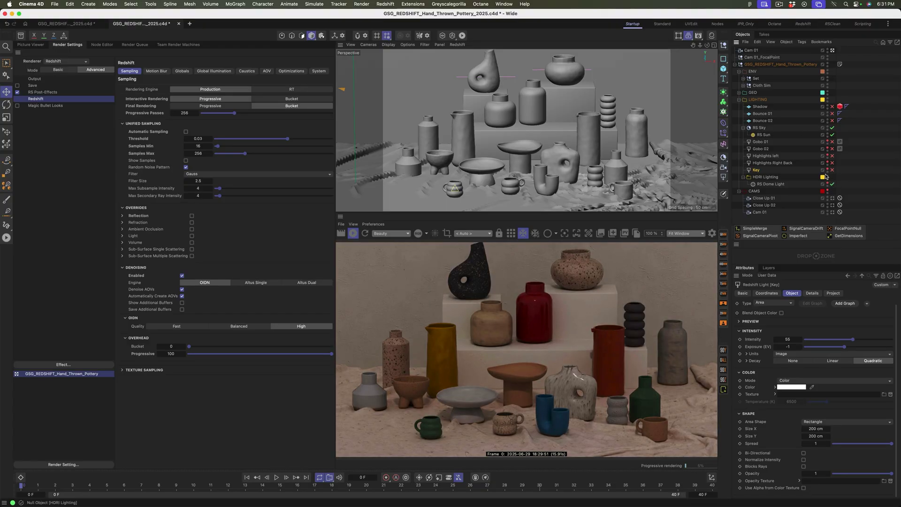
pyautogui.click(832, 170)
pyautogui.click(833, 170)
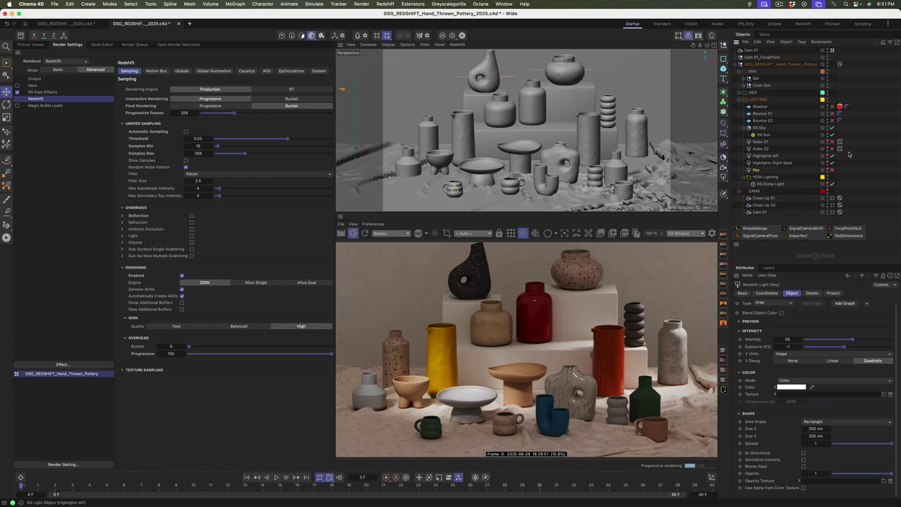
pyautogui.click(832, 149)
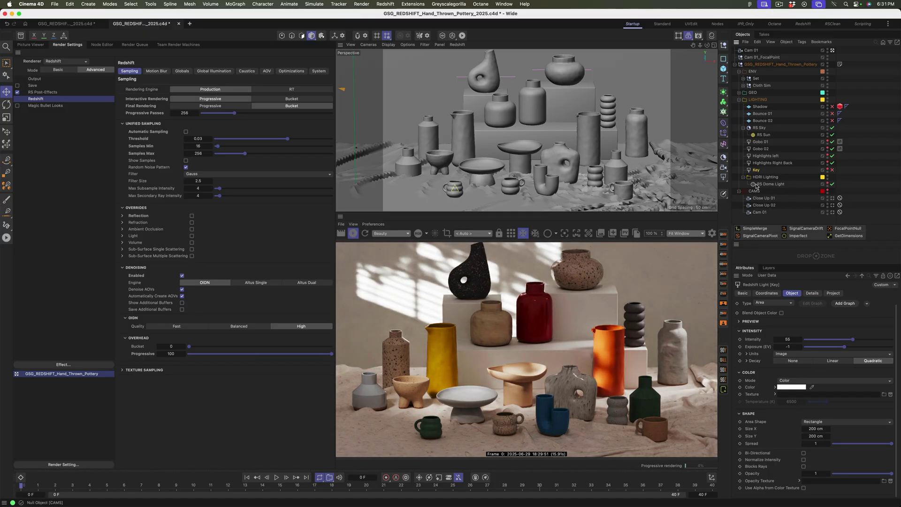
# Step: Switch off Bounce 01 through Key and enable the Shadow plane in the render
pyautogui.click(832, 121)
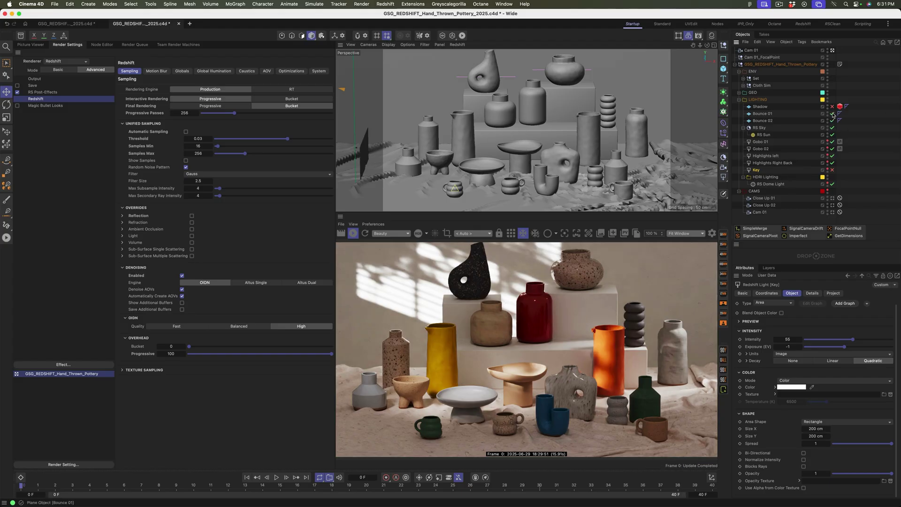
pyautogui.moveTo(834, 114); pyautogui.dragTo(835, 170)
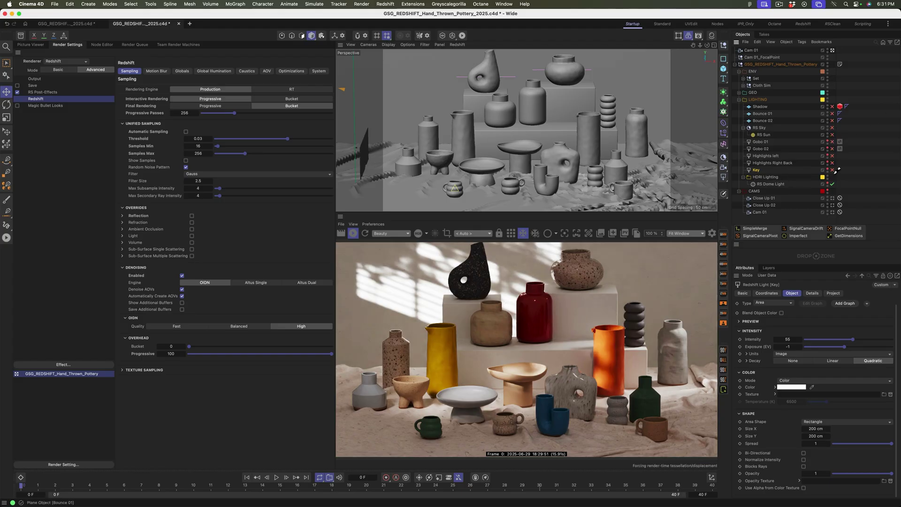
pyautogui.click(840, 107)
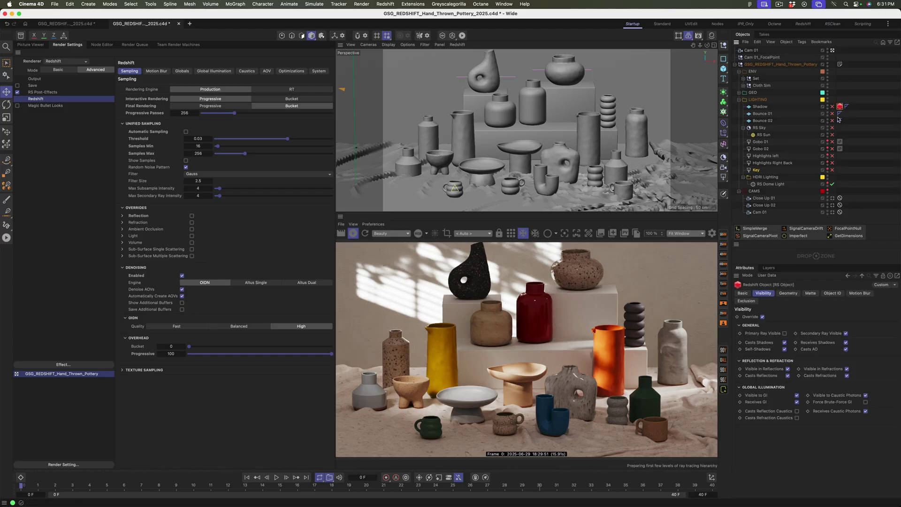
pyautogui.click(760, 107)
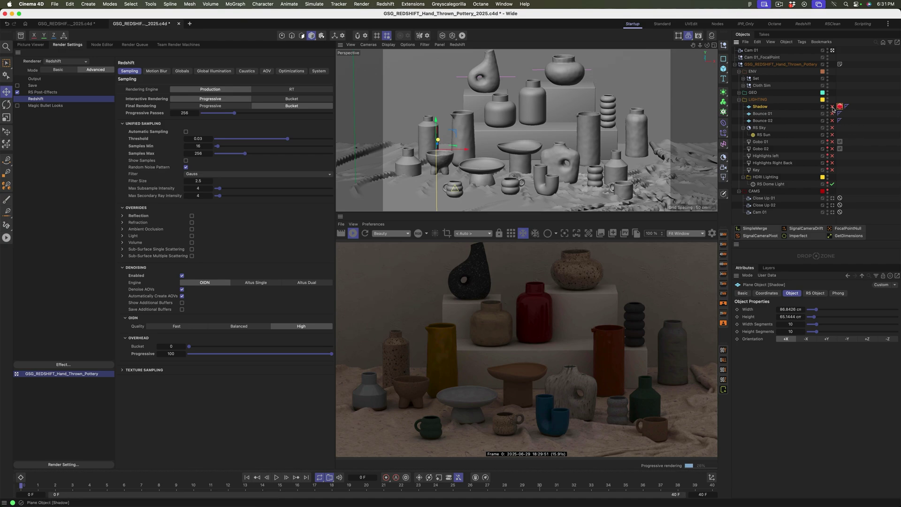
pyautogui.click(832, 107)
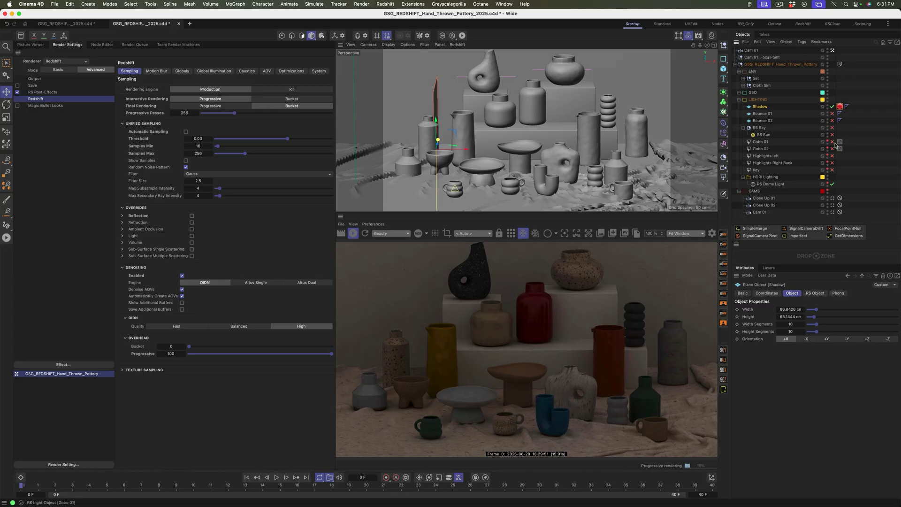
pyautogui.click(833, 171)
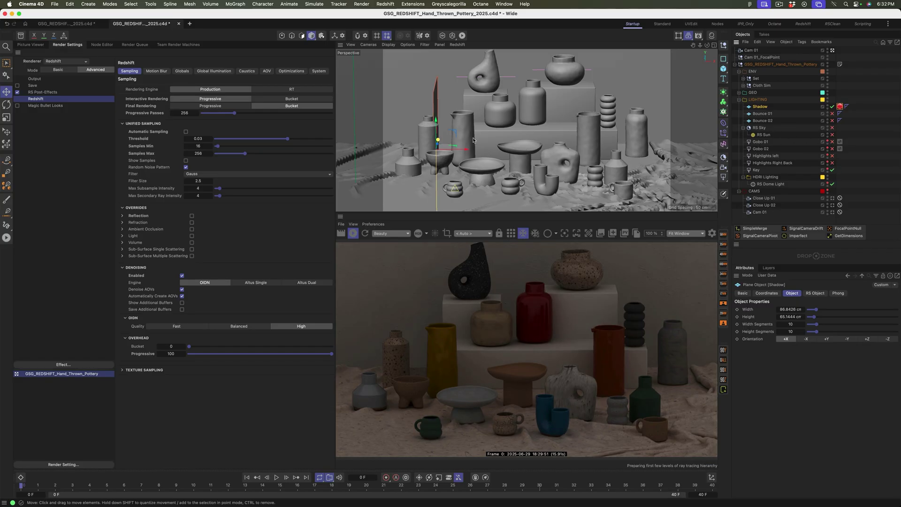
# Step: Compare the render with the Shadow plane off and on, viewing through Cam 01
pyautogui.keyDown('alt'); pyautogui.moveTo(467, 150); pyautogui.dragTo(435, 200); pyautogui.keyUp('alt')
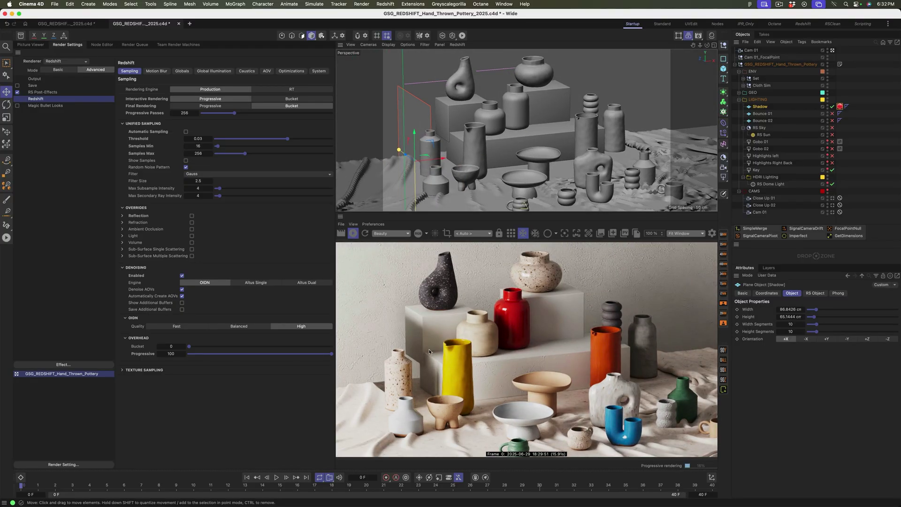
pyautogui.click(832, 107)
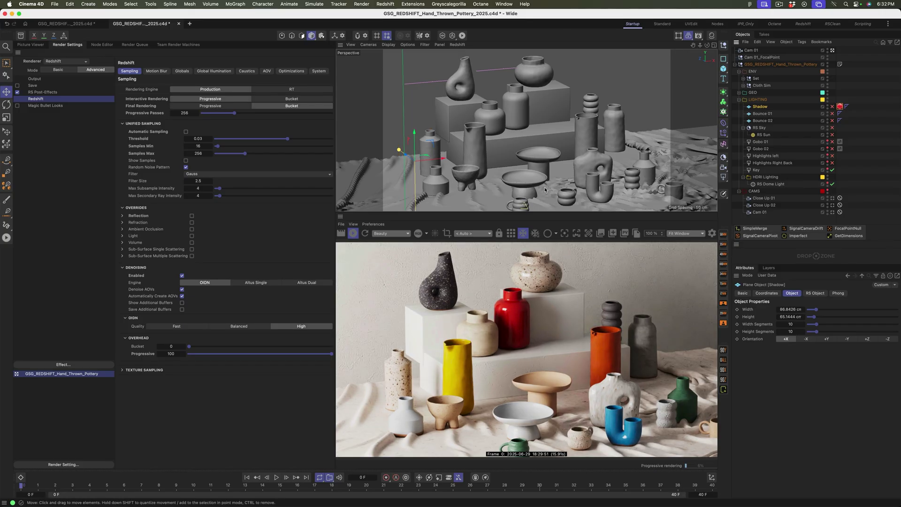
pyautogui.click(832, 212)
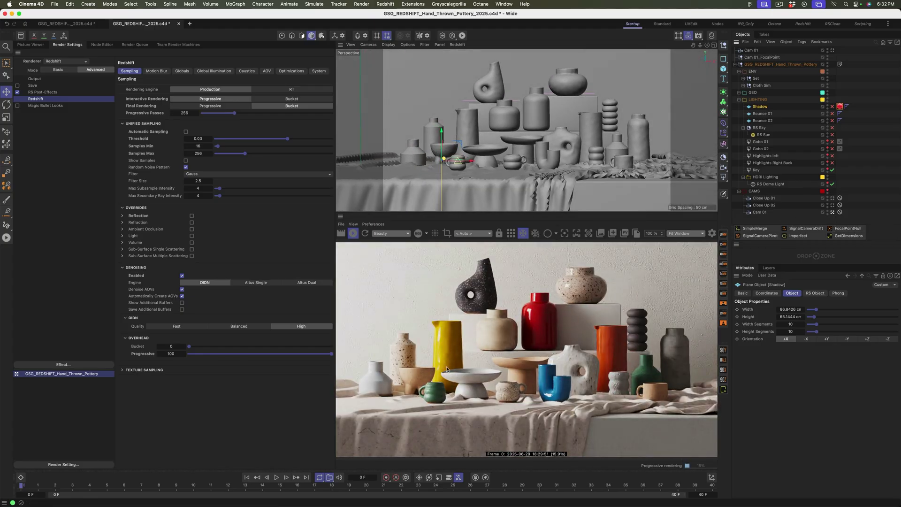
pyautogui.click(832, 107)
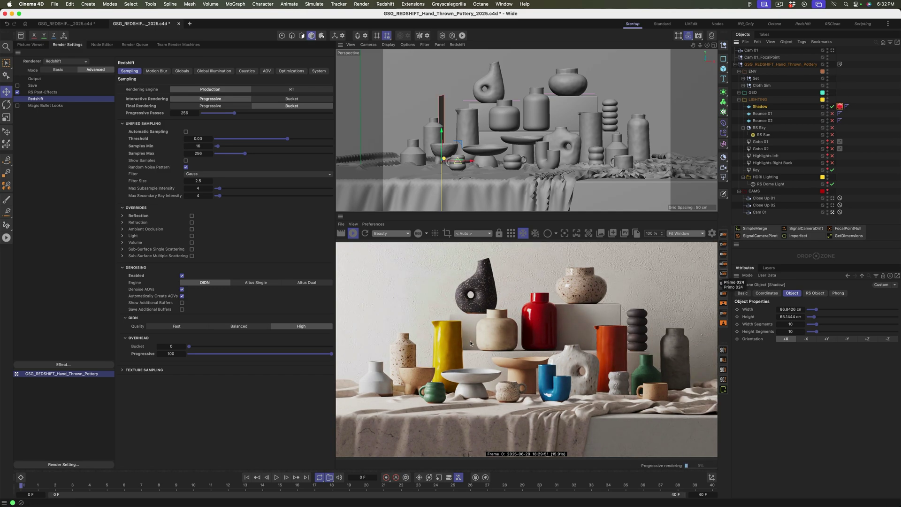
# Step: Compare the Key light and Shadow plane off and on, then re-enable the bounce, gobo and highlight lights
pyautogui.click(832, 170)
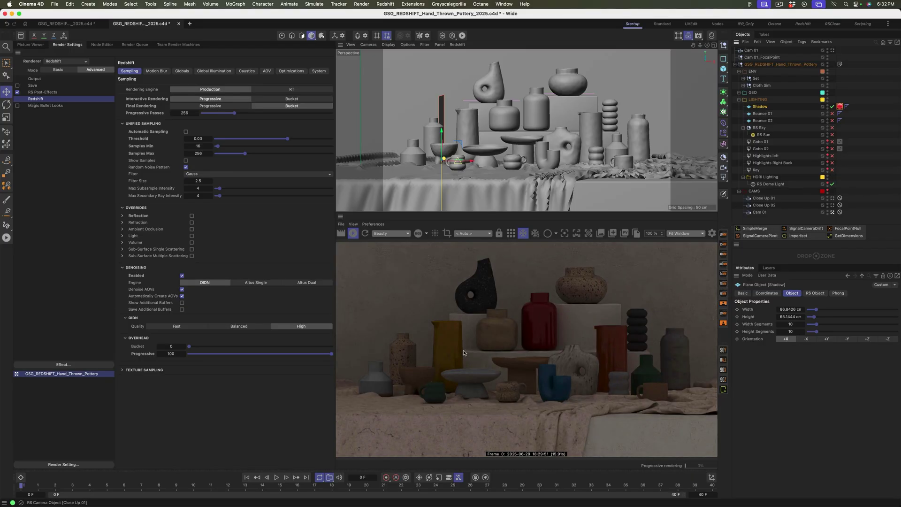
pyautogui.click(832, 170)
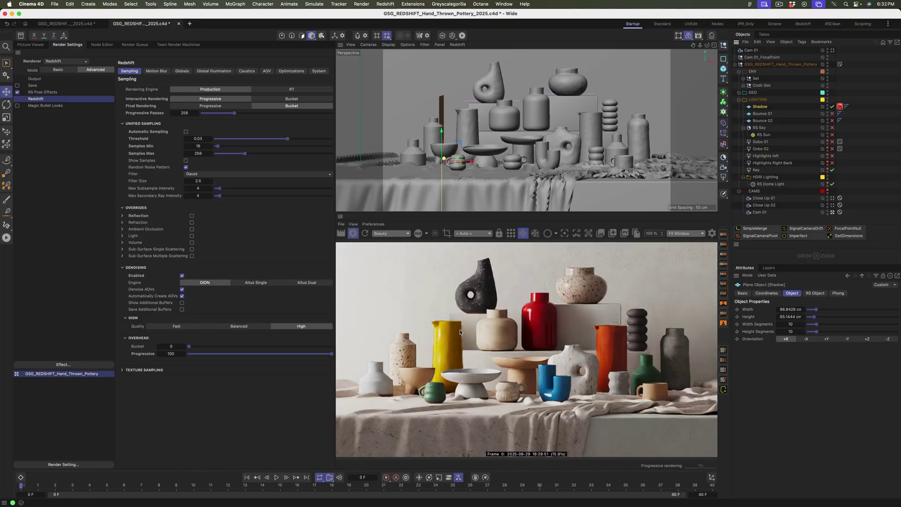
pyautogui.click(833, 107)
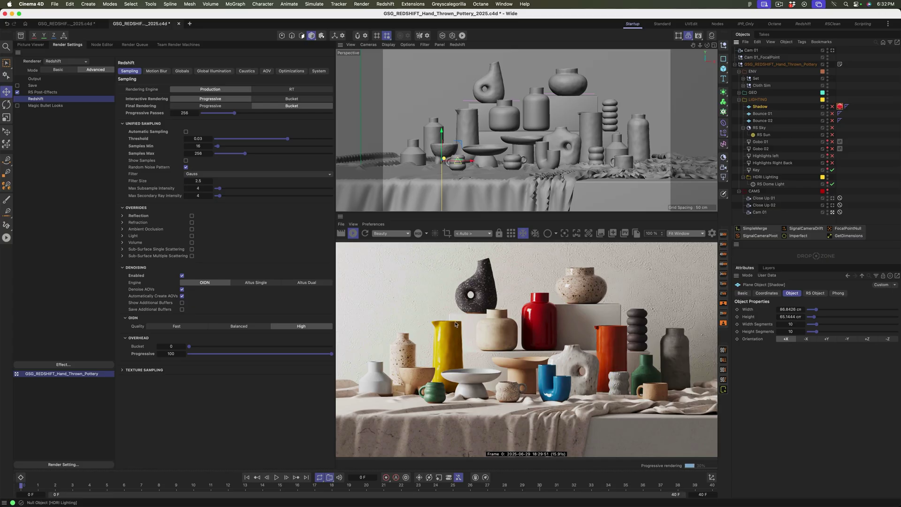
pyautogui.click(832, 107)
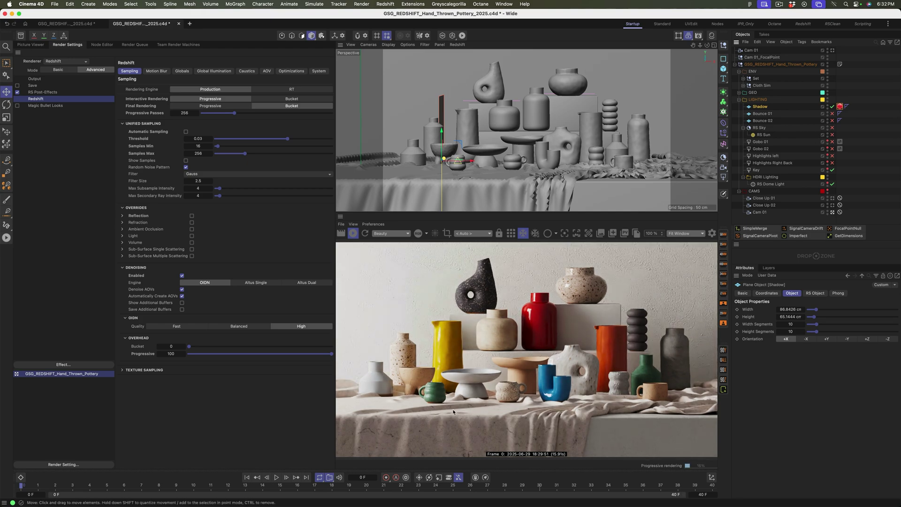
pyautogui.moveTo(832, 114); pyautogui.dragTo(840, 207)
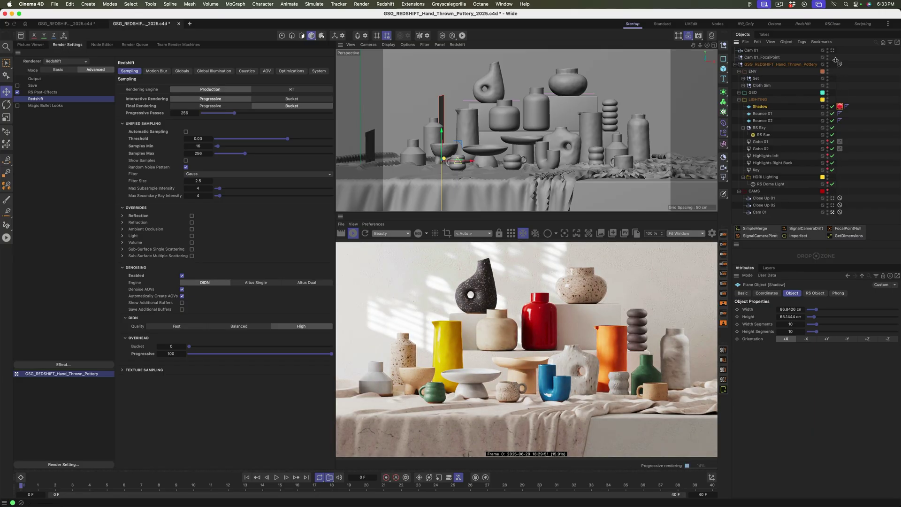
pyautogui.click(833, 205)
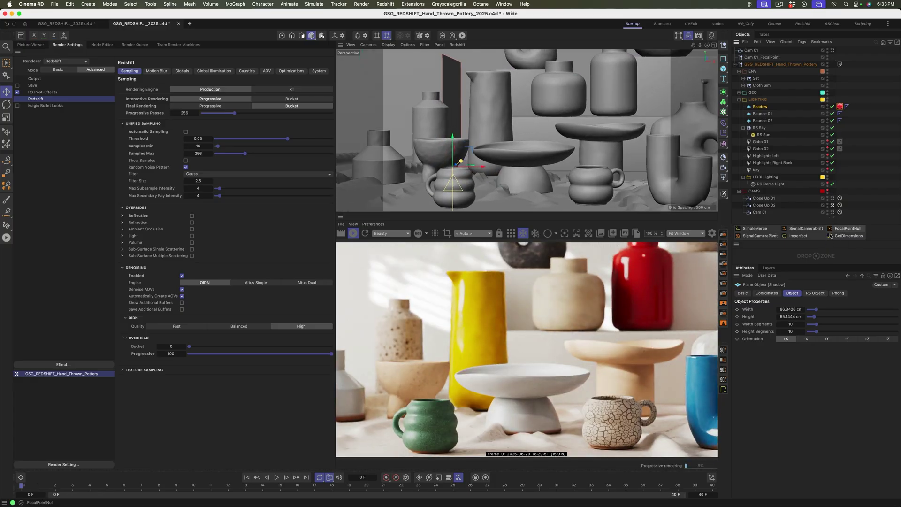
pyautogui.click(833, 198)
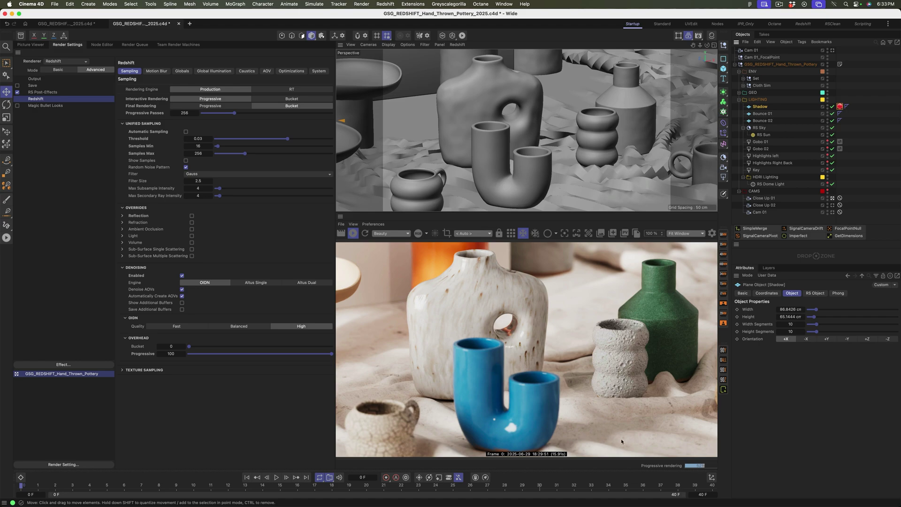
pyautogui.click(833, 205)
pyautogui.click(833, 212)
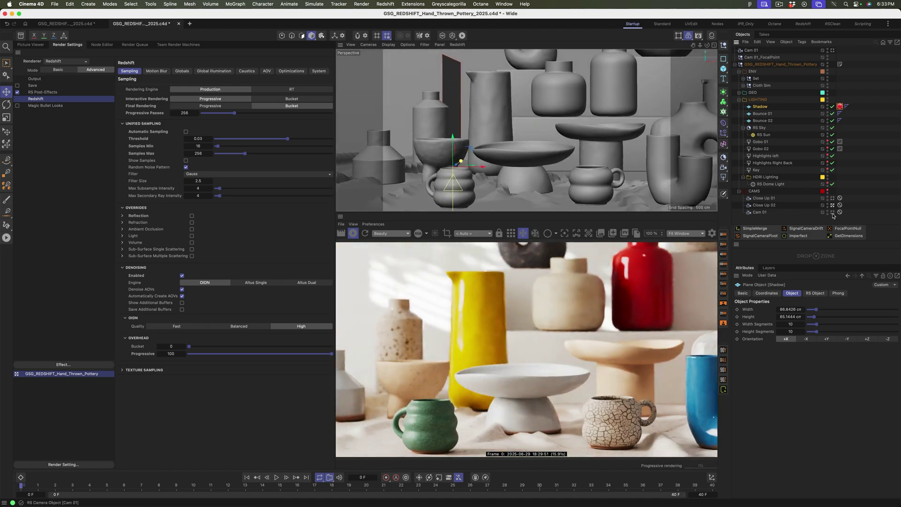
pyautogui.click(833, 213)
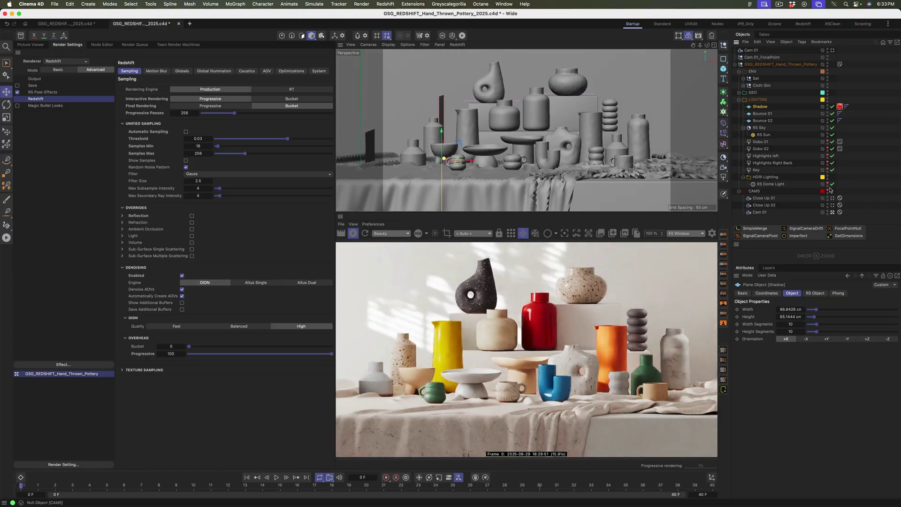
# Step: Collapse LIGHTING, expand Cloth Sim and Cloth Surface, and select the cloth Plane (628 cm, 300×300 segments)
pyautogui.click(739, 100)
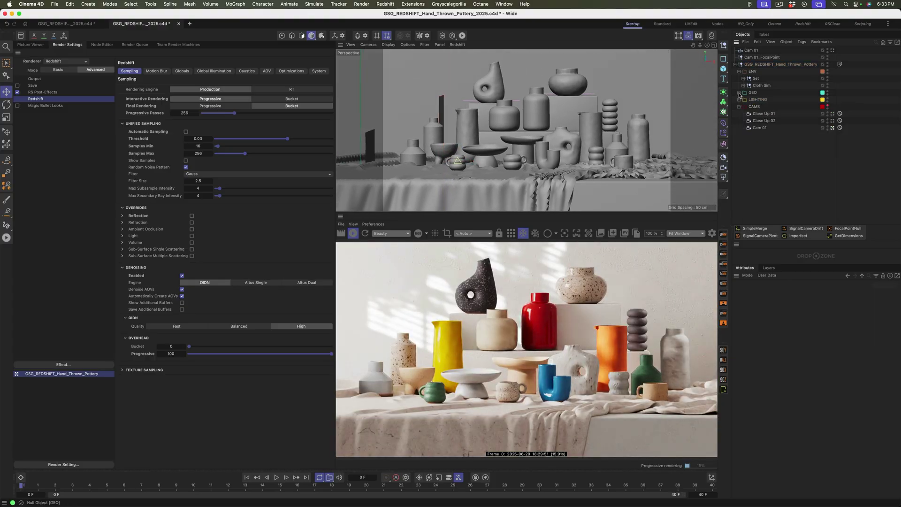
pyautogui.click(739, 93)
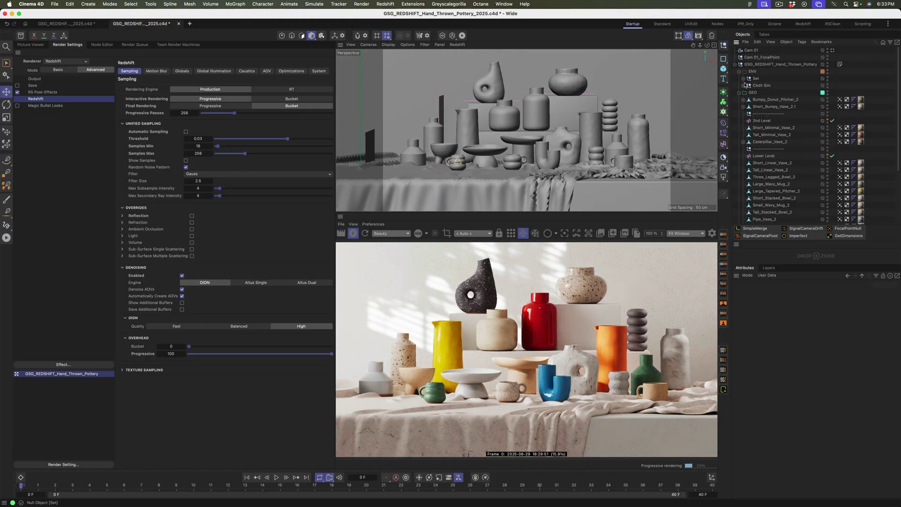
pyautogui.click(744, 86)
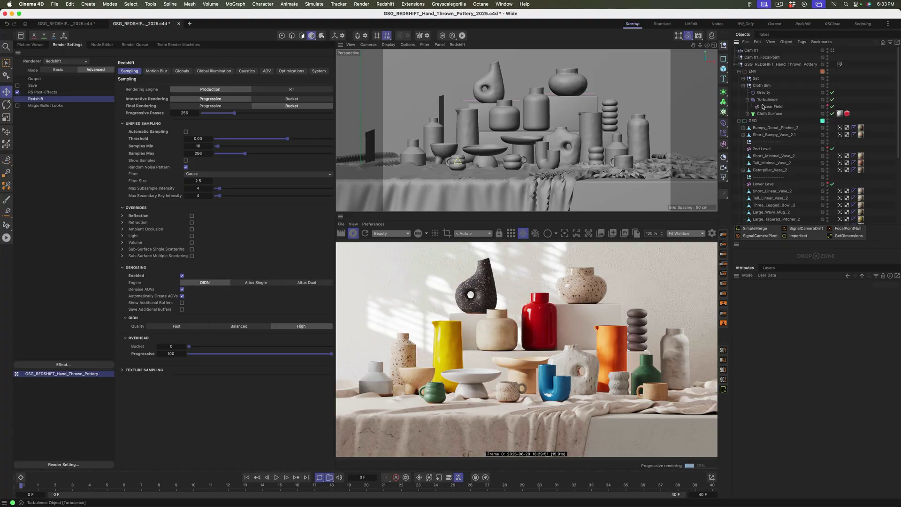
pyautogui.click(740, 122)
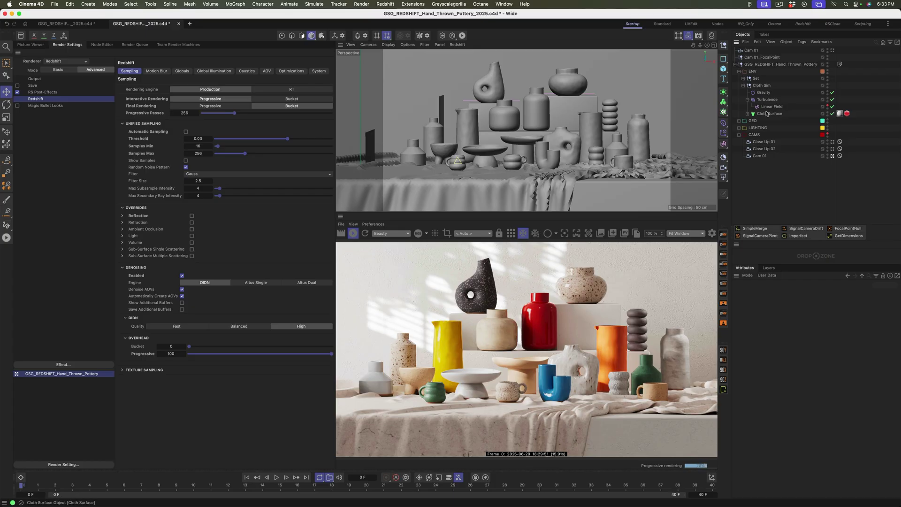
pyautogui.click(747, 113)
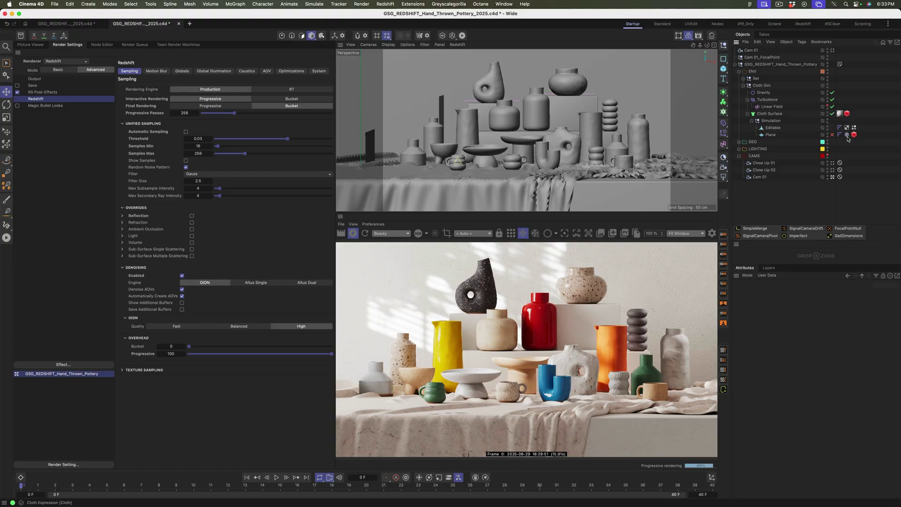
pyautogui.click(771, 134)
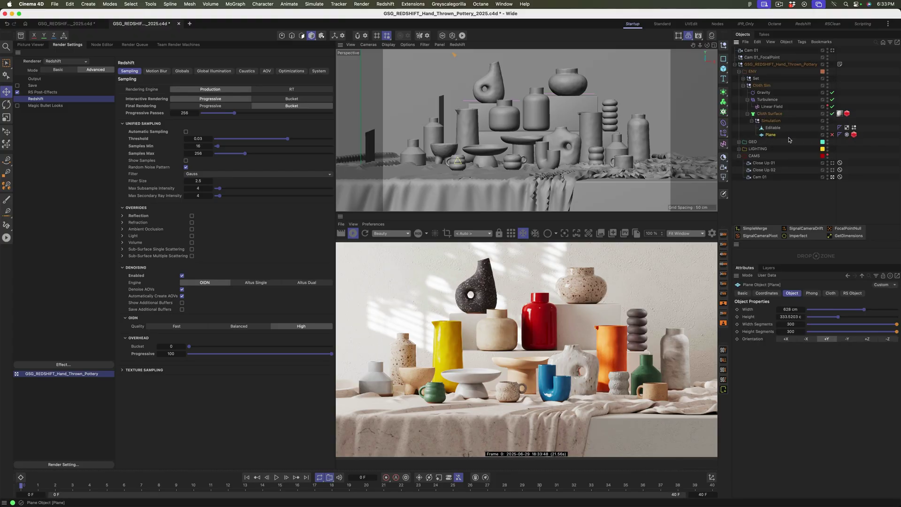
# Step: Clear the object cache on the Plane's Cloth tag from its Cache settings
pyautogui.click(847, 135)
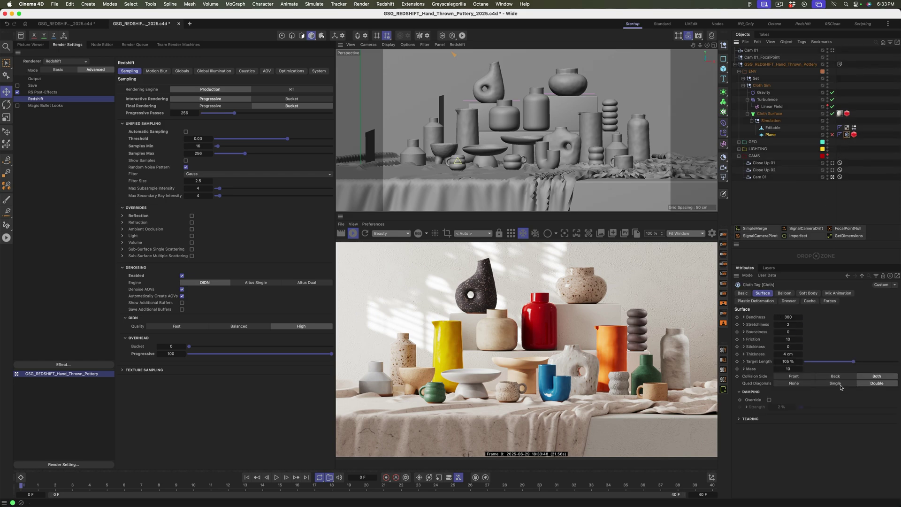
pyautogui.click(810, 301)
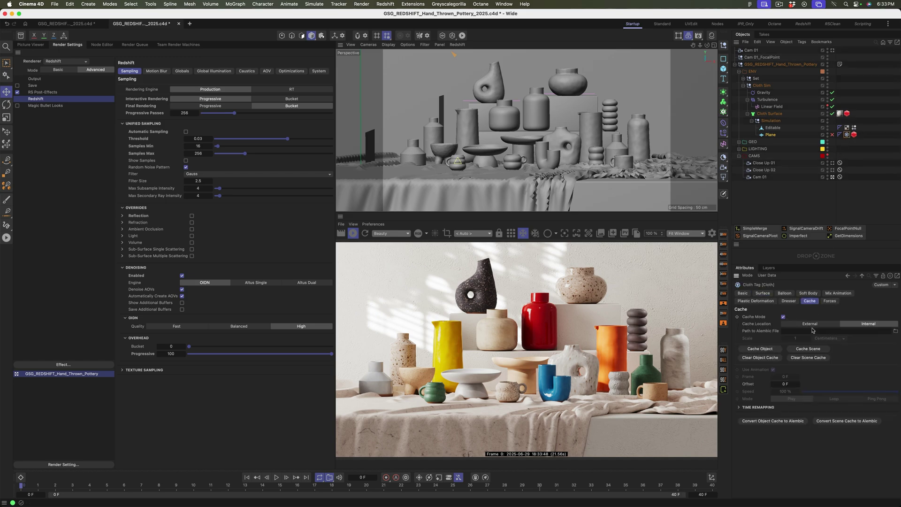
pyautogui.click(773, 358)
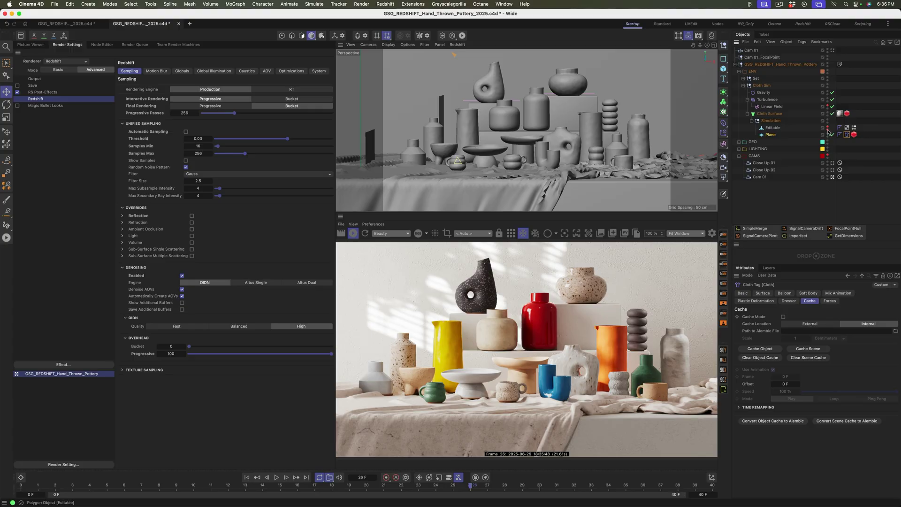
# Step: Re-enable the cloth Plane, play the cloth drop, then stop and rewind to frame 0
pyautogui.click(832, 135)
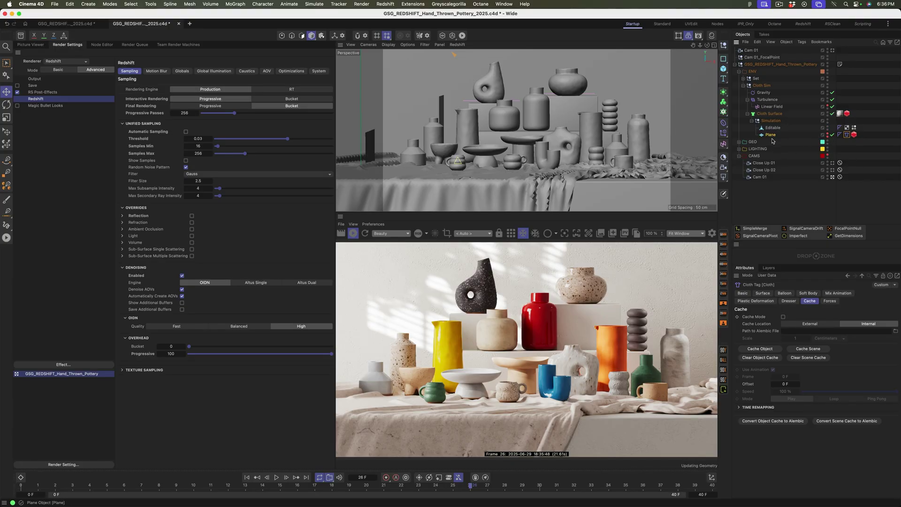
pyautogui.click(246, 477)
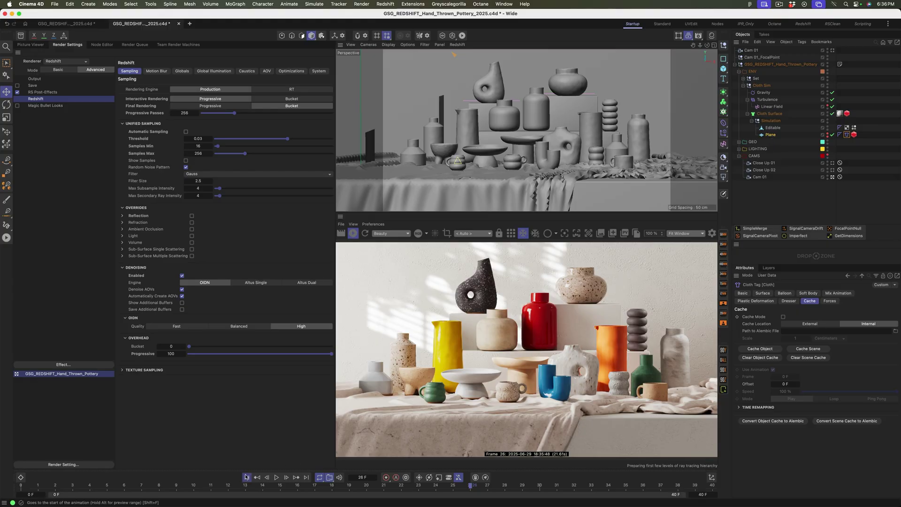
pyautogui.click(276, 477)
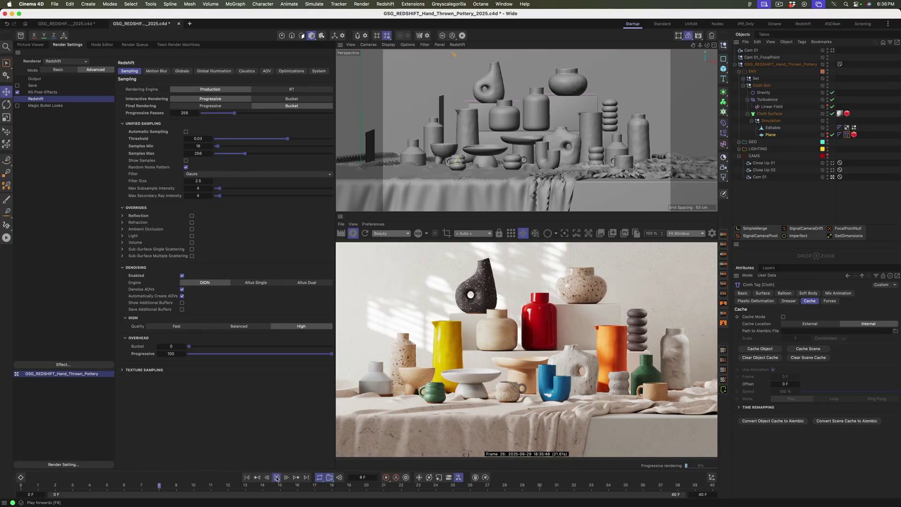
pyautogui.click(277, 477)
pyautogui.click(246, 477)
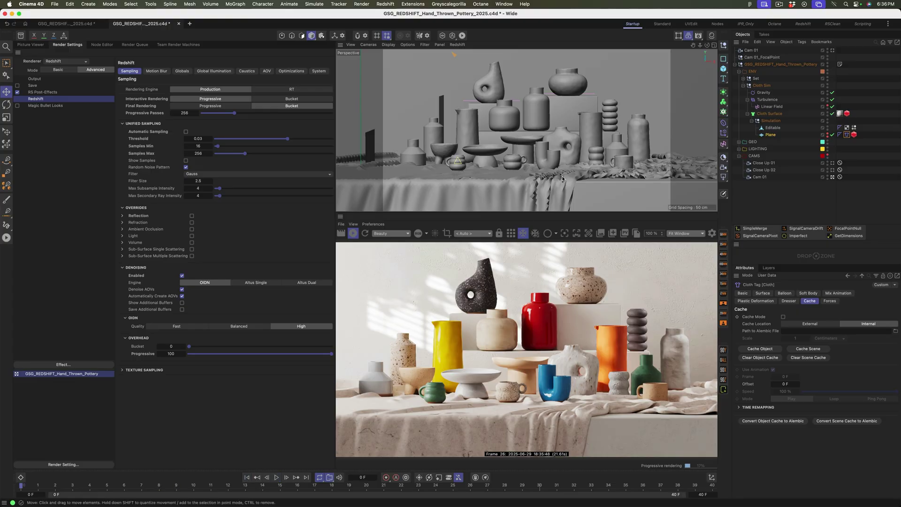
# Step: Set the Editable cloth mesh's viewport visibility to Off, then select the Plane object
pyautogui.click(775, 130)
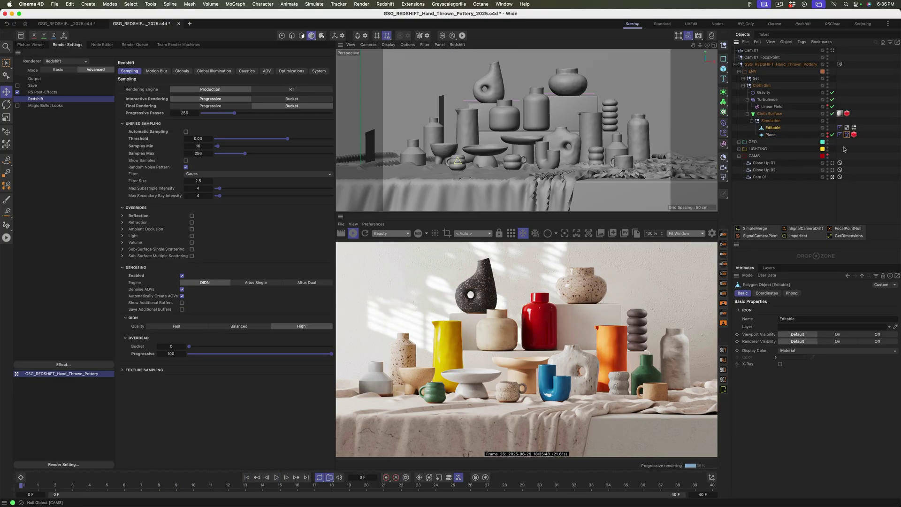
pyautogui.click(828, 126)
pyautogui.click(828, 126)
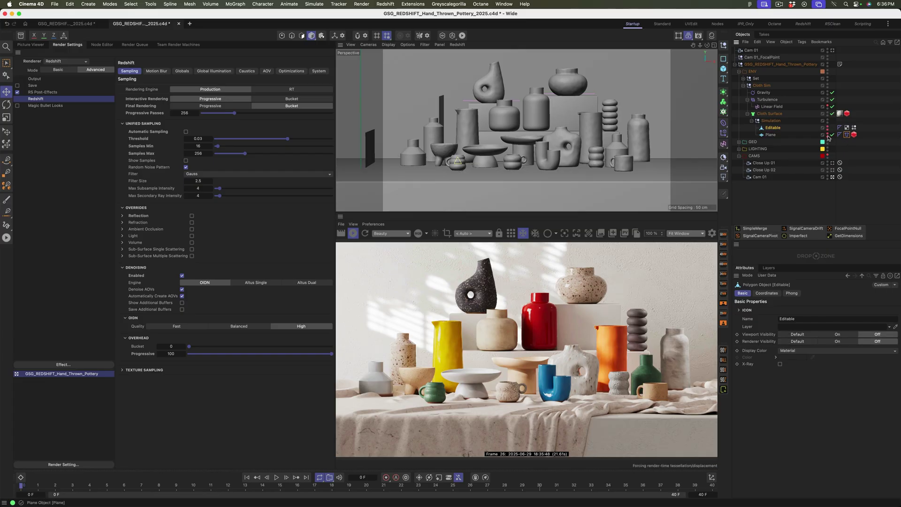
pyautogui.click(771, 135)
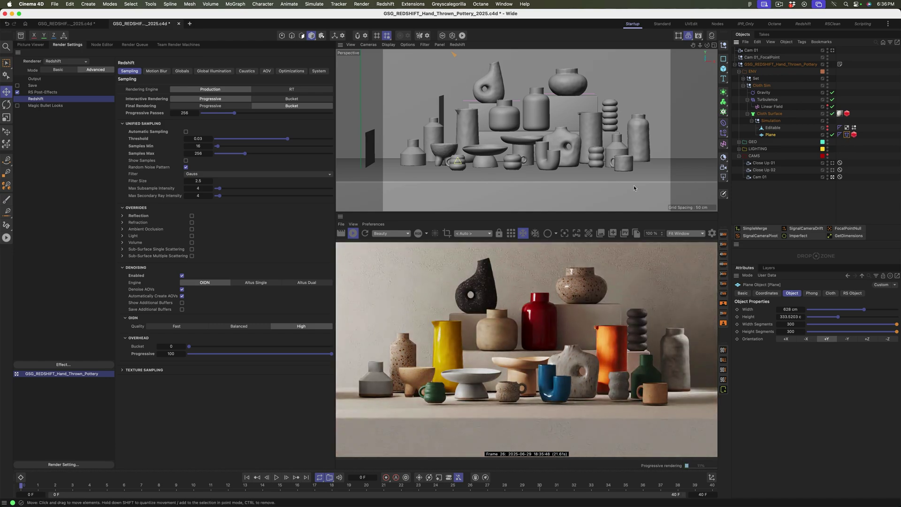
# Step: Leave Cam 01 for a free perspective and run the cloth drop, stopping at frame 31
pyautogui.click(832, 51)
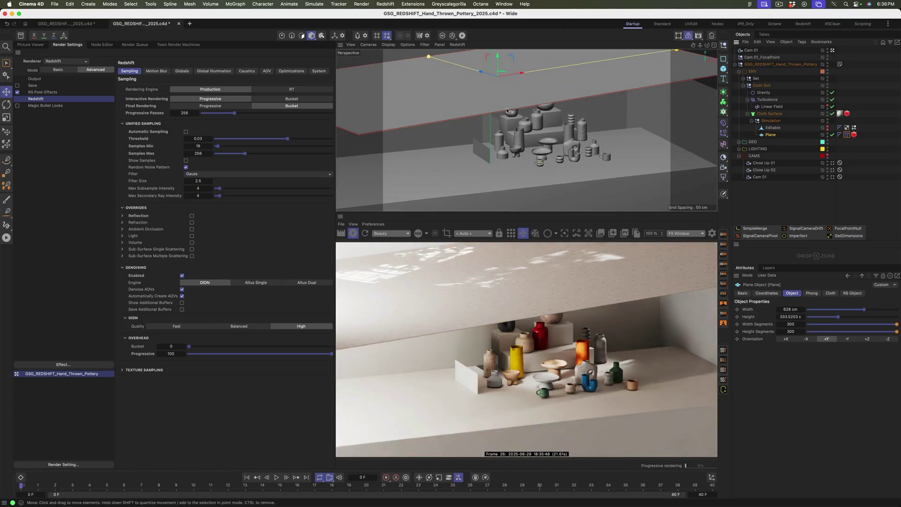
pyautogui.moveTo(535, 132)
pyautogui.keyDown('alt'); pyautogui.mouseDown()
pyautogui.moveTo(491, 178)
pyautogui.moveTo(478, 125)
pyautogui.moveTo(530, 146)
pyautogui.mouseUp(); pyautogui.keyUp('alt')
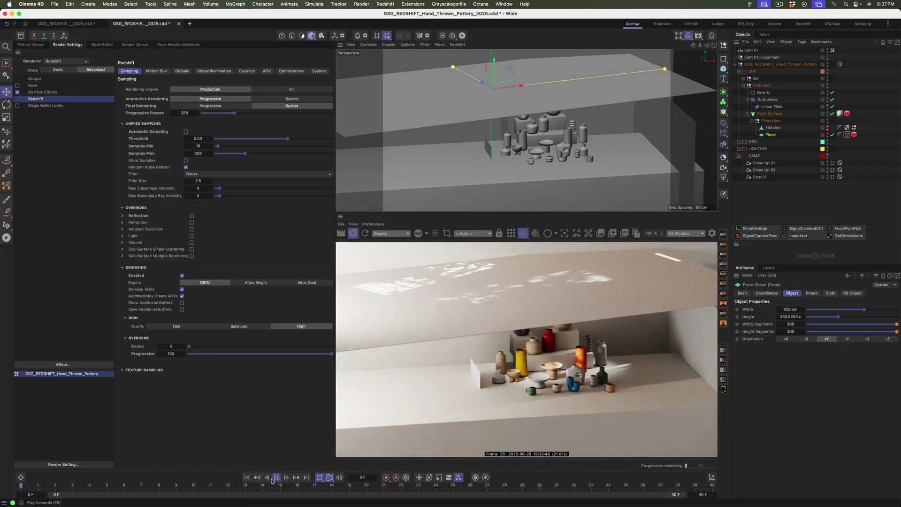
pyautogui.click(271, 478)
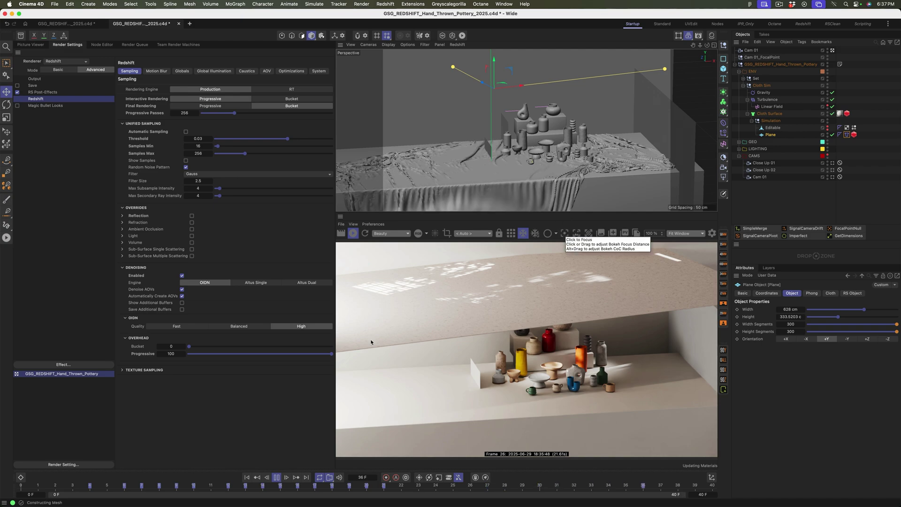
pyautogui.click(276, 477)
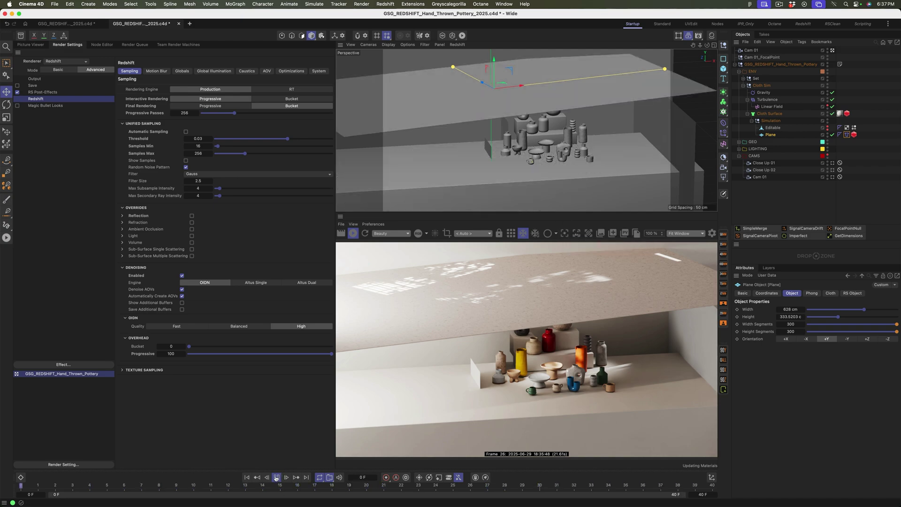
pyautogui.click(279, 480)
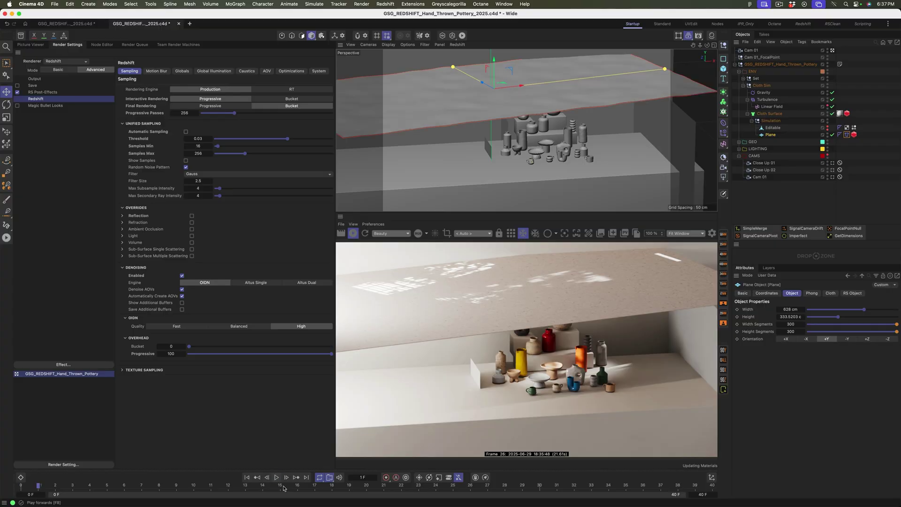
pyautogui.click(278, 479)
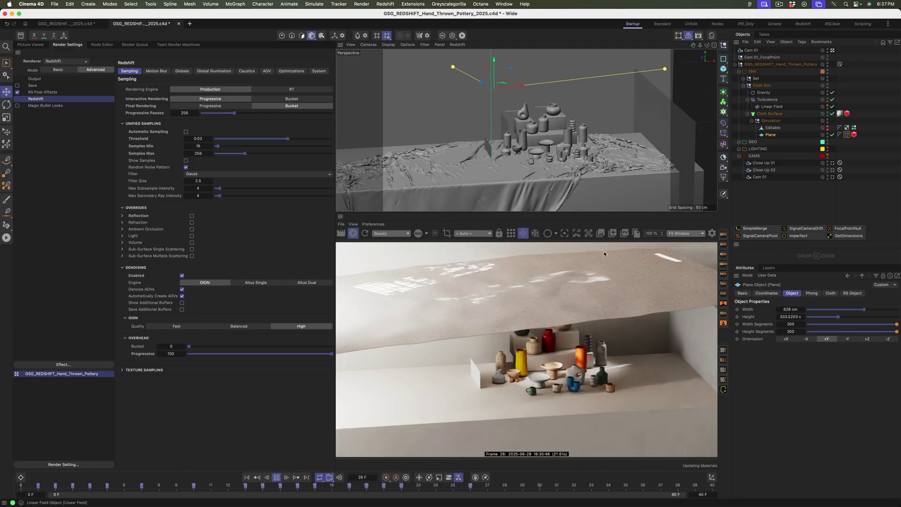
pyautogui.click(276, 478)
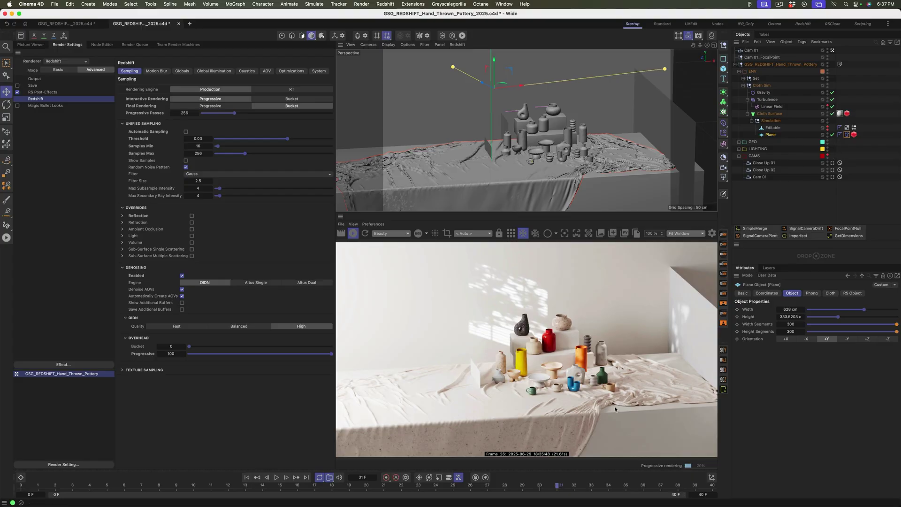
# Step: Orbit around the pottery set and zoom in close on the draped tablecloth's folds
pyautogui.click(828, 135)
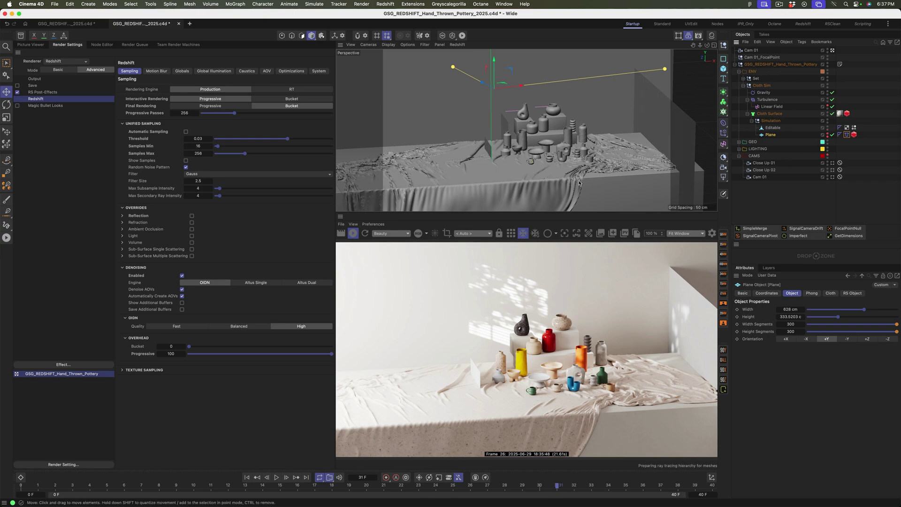
pyautogui.keyDown('alt'); pyautogui.moveTo(545, 174); pyautogui.dragTo(687, 122); pyautogui.keyUp('alt')
pyautogui.scroll(3, 676, 67)
pyautogui.scroll(3, 687, 121)
pyautogui.scroll(5, 687, 121)
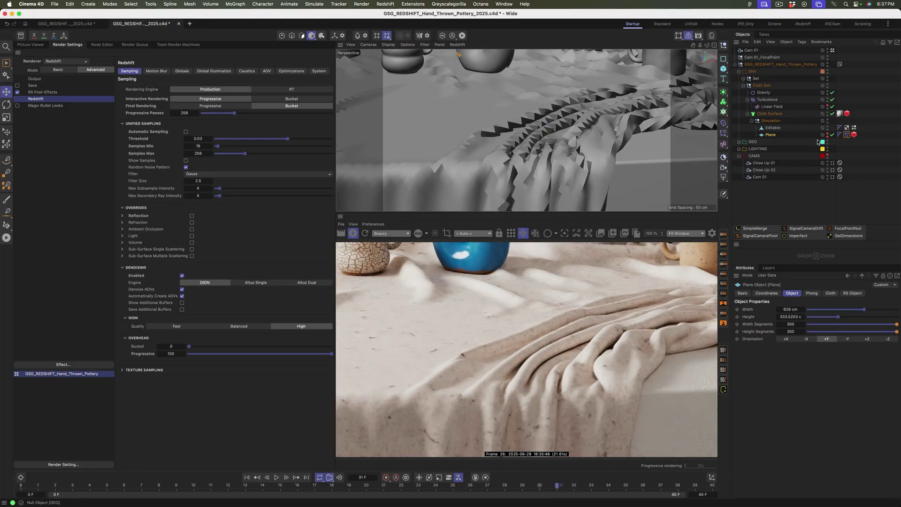
# Step: View the Plane RS Object tag's Catmull-Clark + Loop tessellation, 6 max subdivisions, and reframe the pottery
pyautogui.click(854, 135)
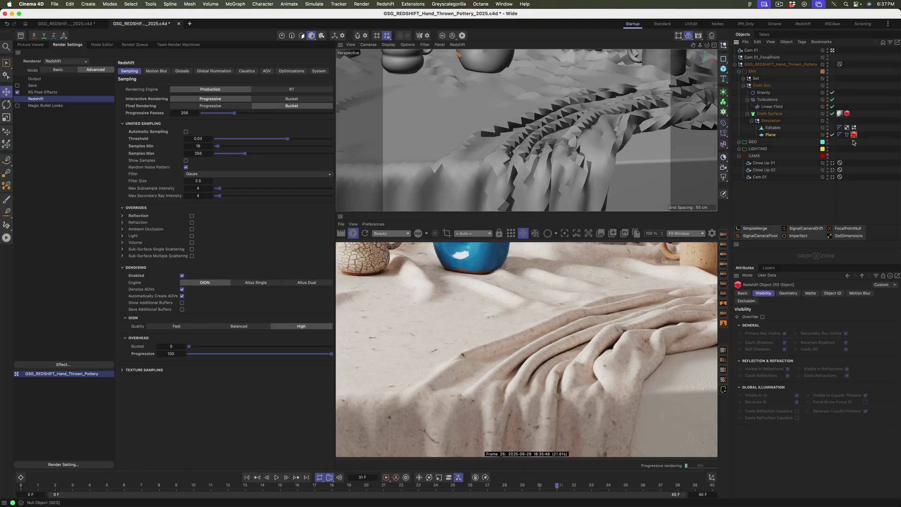
pyautogui.click(788, 293)
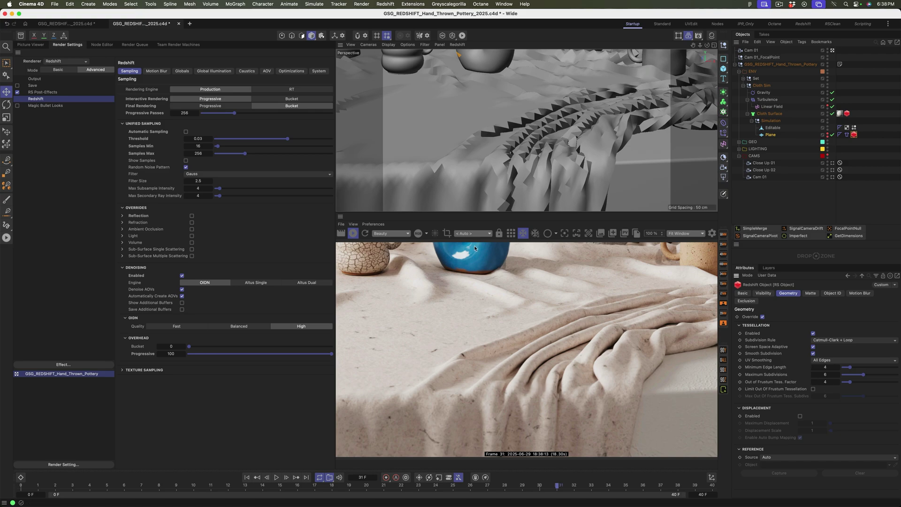
pyautogui.keyDown('alt'); pyautogui.moveTo(522, 91); pyautogui.dragTo(587, 182); pyautogui.keyUp('alt')
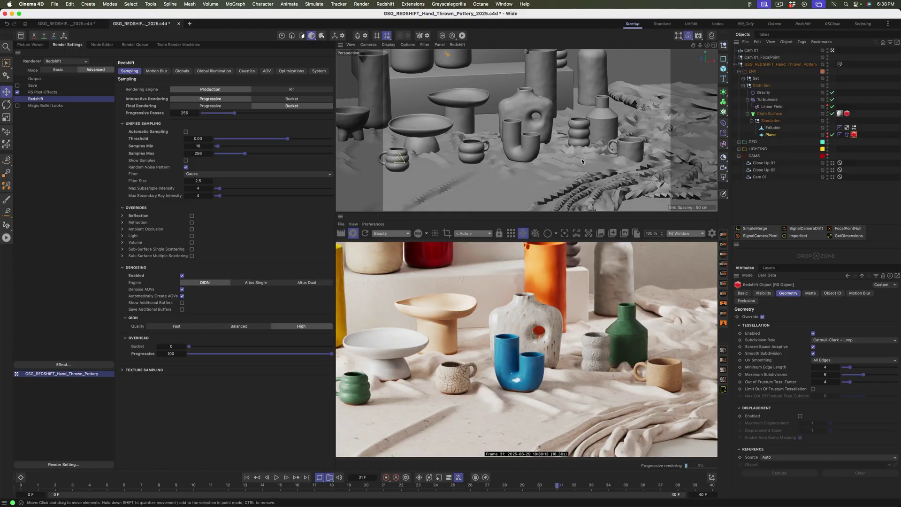
pyautogui.keyDown('alt'); pyautogui.moveTo(579, 156); pyautogui.dragTo(619, 149); pyautogui.keyUp('alt')
pyautogui.scroll(5, 618, 150)
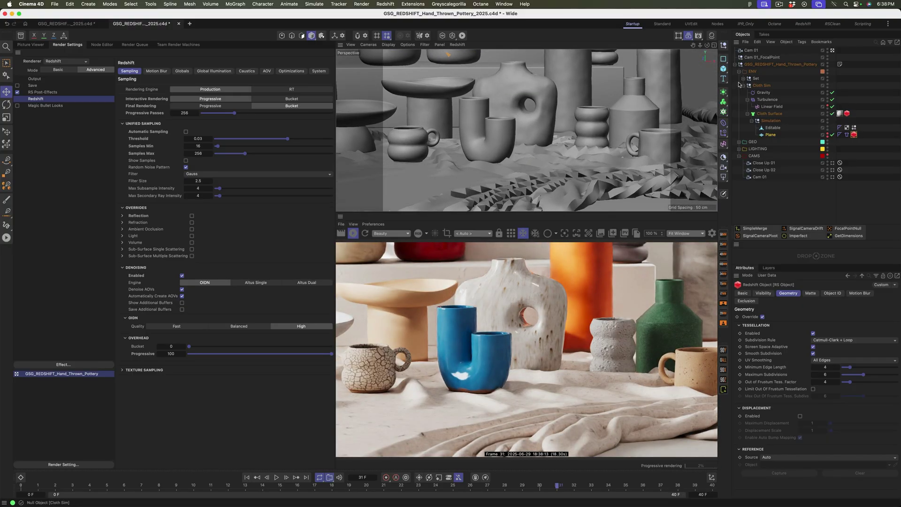
# Step: Collapse Cloth Sim, browse the Set and Base pieces, collapse ENV, and select Cam 01_FocalPoint
pyautogui.click(743, 86)
pyautogui.click(742, 79)
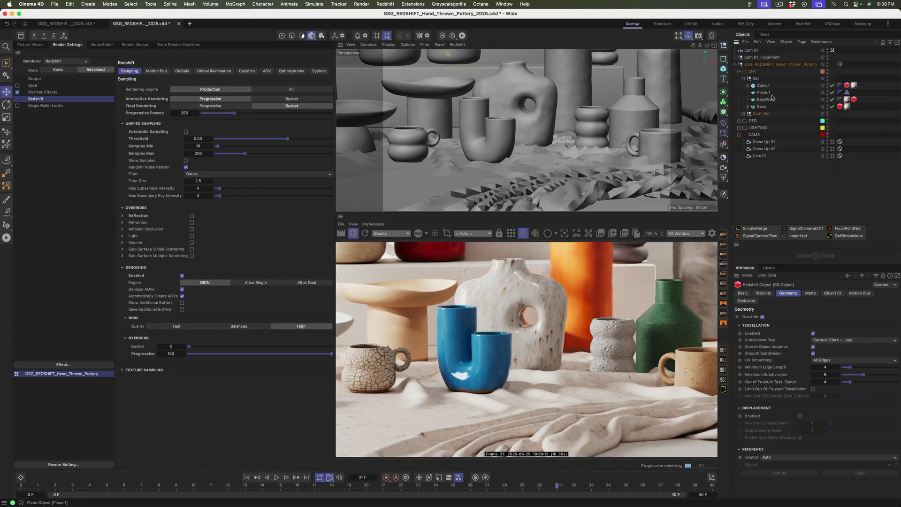
pyautogui.click(748, 107)
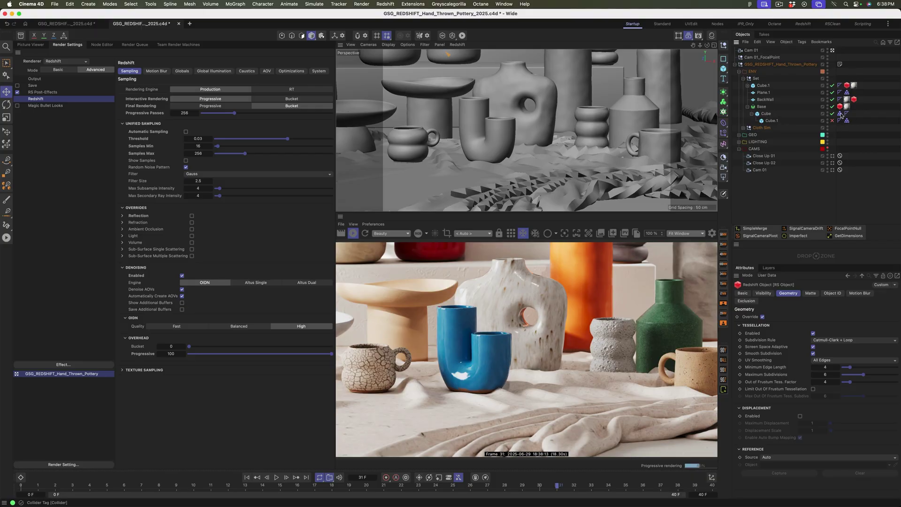
pyautogui.click(748, 108)
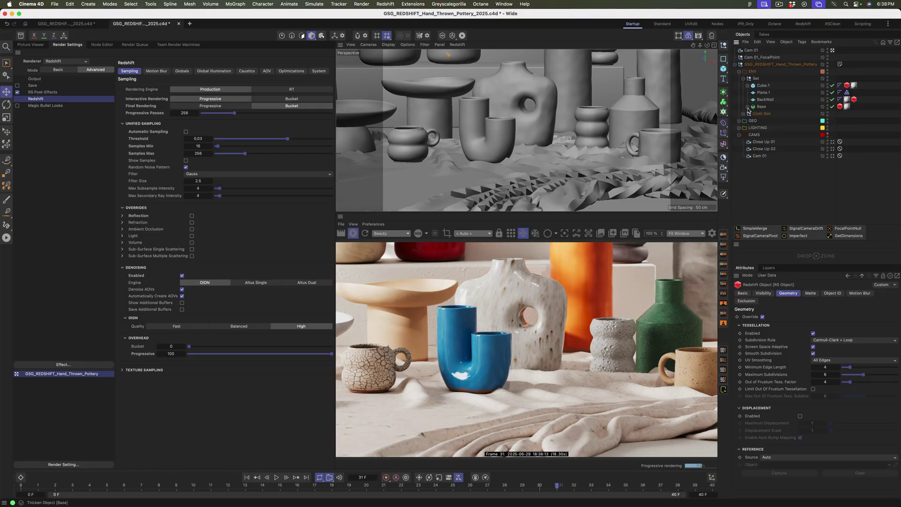
pyautogui.click(739, 72)
pyautogui.click(761, 57)
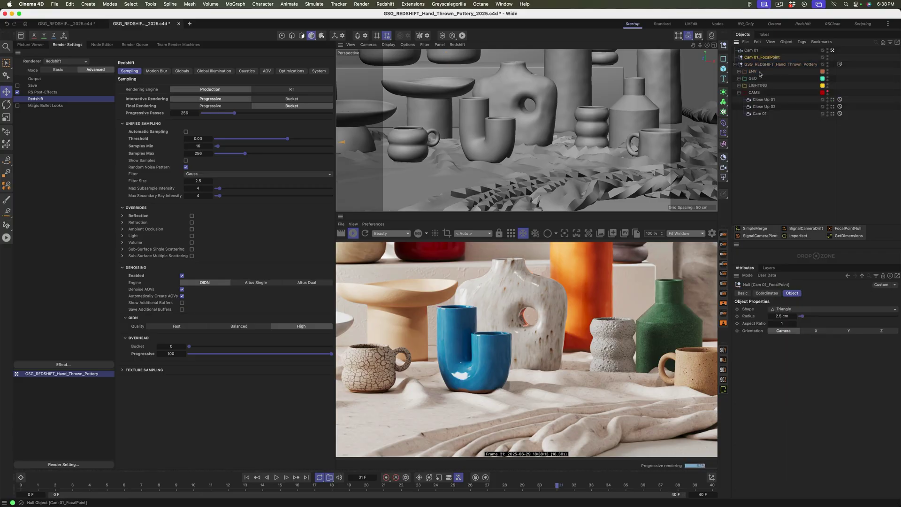
# Step: Expand GEO to list each pottery object and zoom out to frame the whole arrangement
pyautogui.click(738, 86)
pyautogui.click(739, 79)
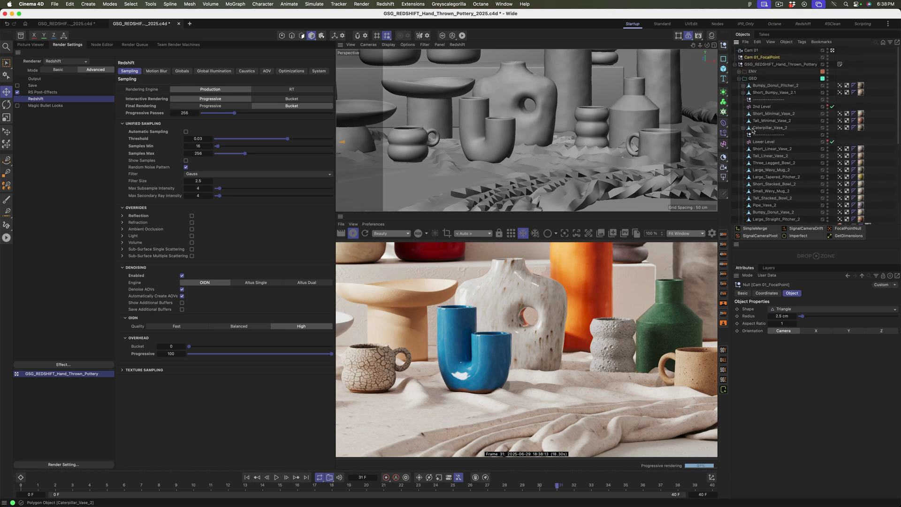
pyautogui.scroll(-10, 553, 121)
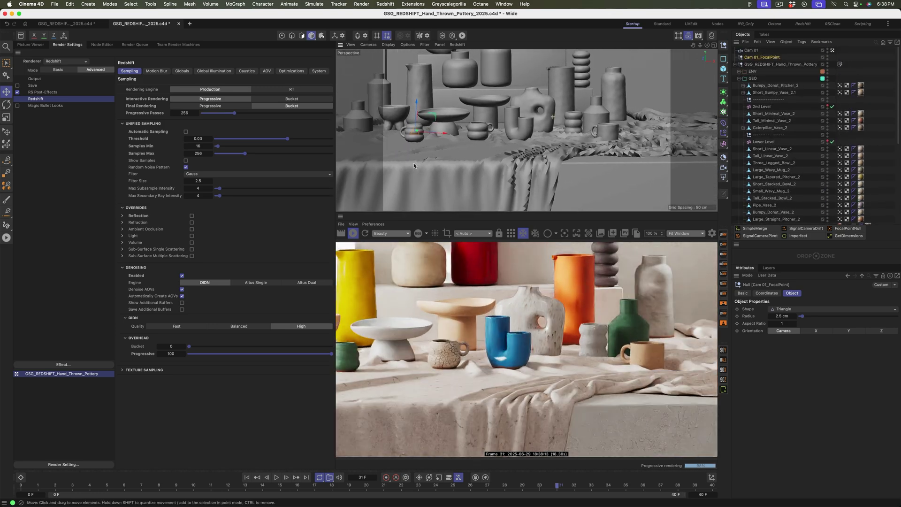
pyautogui.scroll(-10, 557, 179)
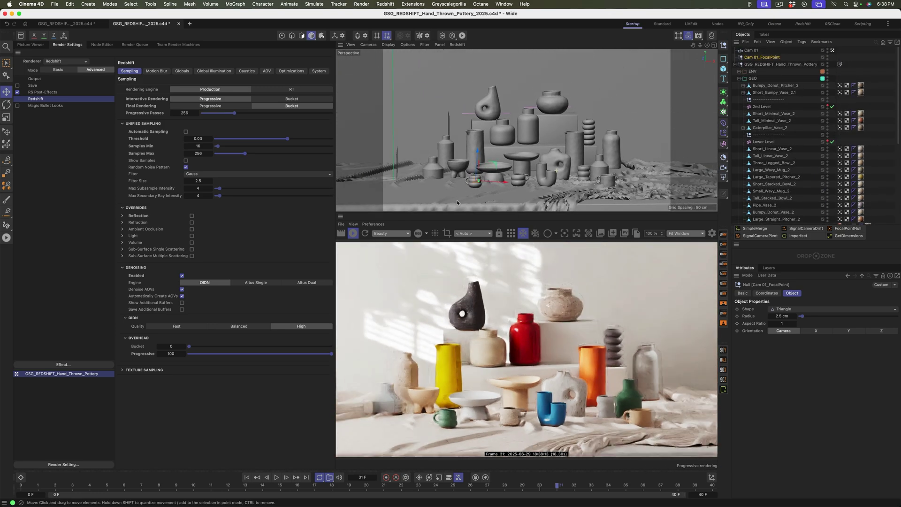
pyautogui.scroll(5, 553, 166)
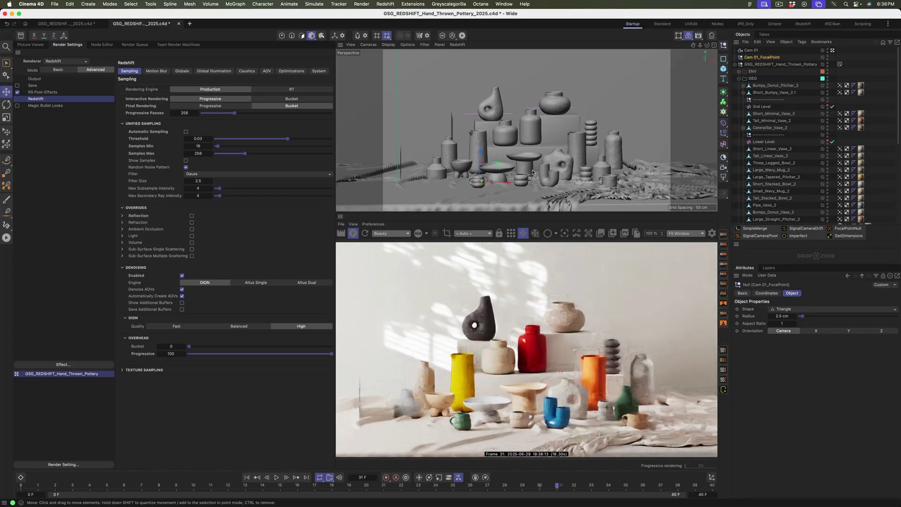
pyautogui.scroll(-1, 553, 167)
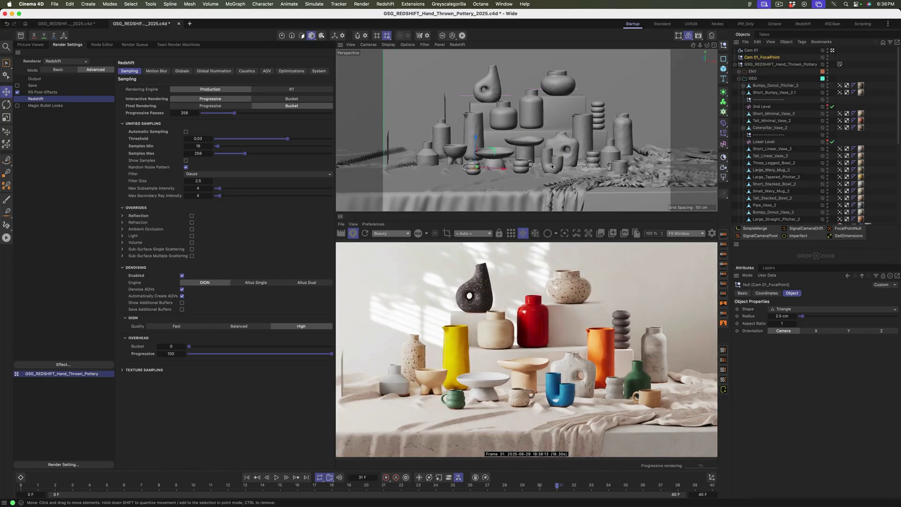